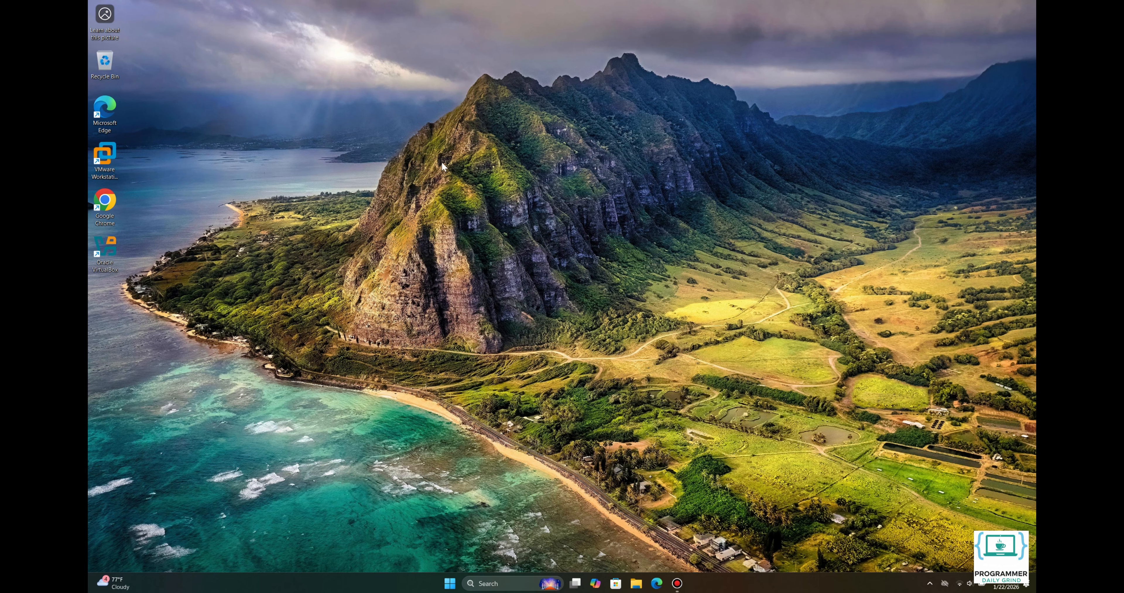
Step: Open Google Chrome, search for "mikrotik download" and open the official MikroTik Downloads page
{"action": "left_click", "coordinate": [109, 214]}
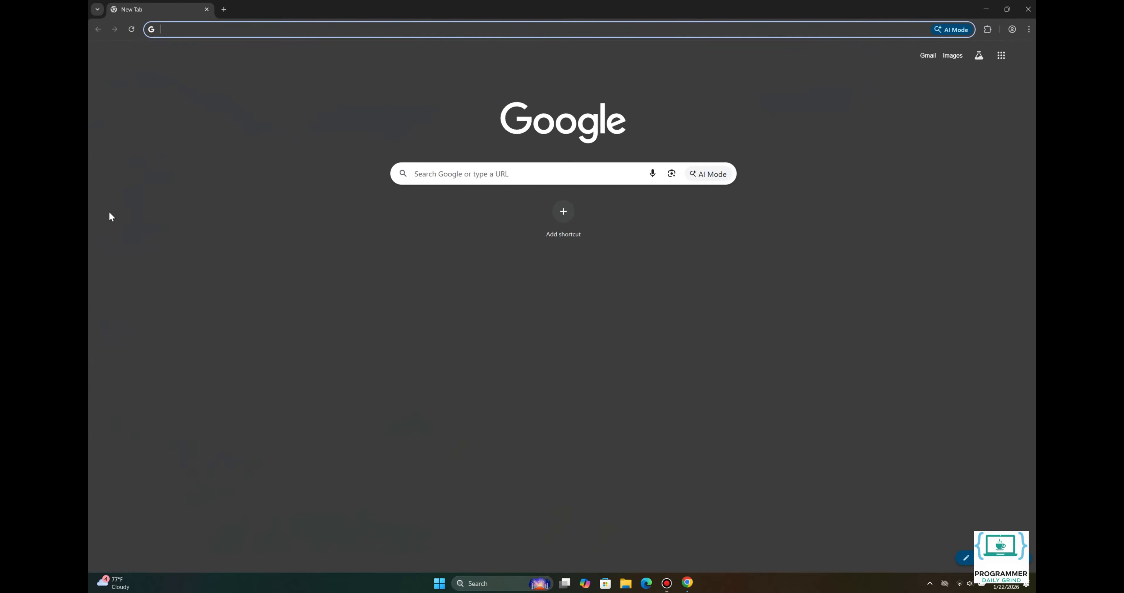
{"action": "type", "text": "mikrotik download"}
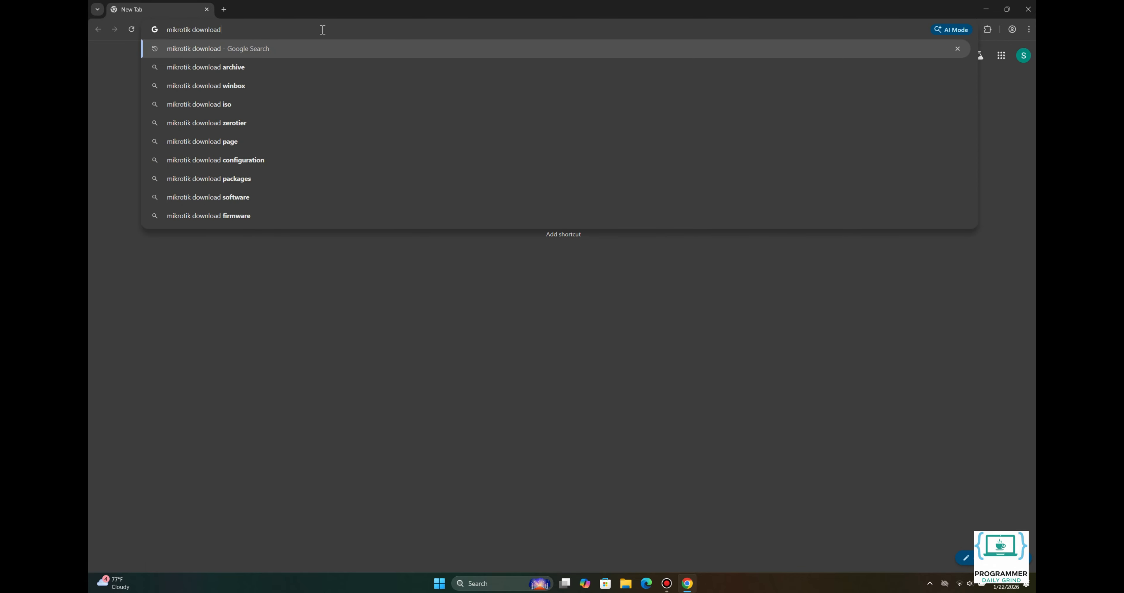
{"action": "key", "text": "Return"}
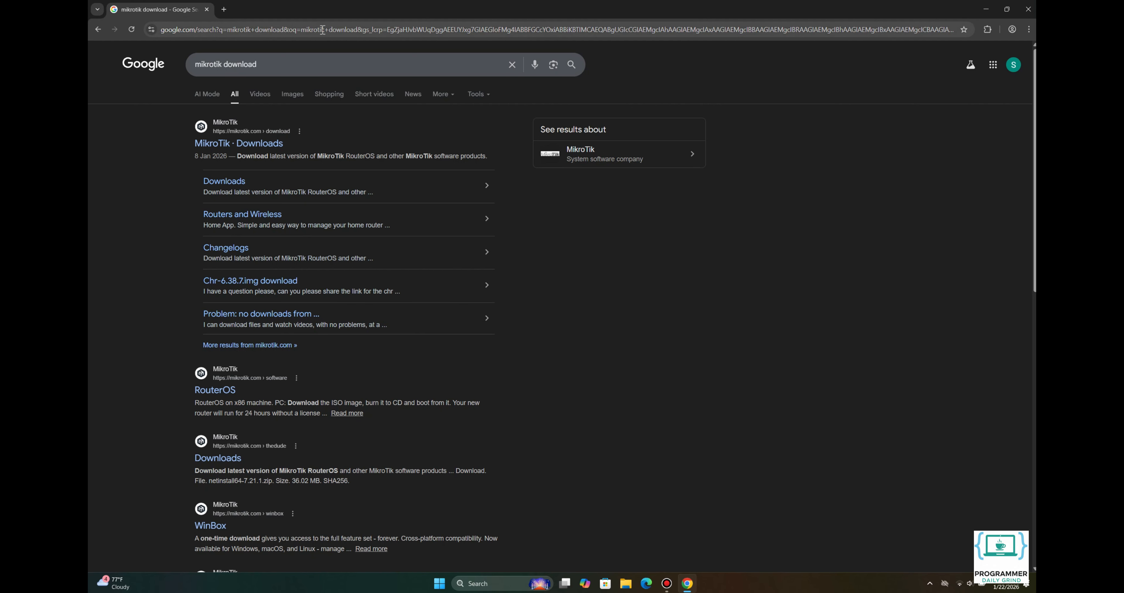
{"action": "left_click", "coordinate": [252, 144]}
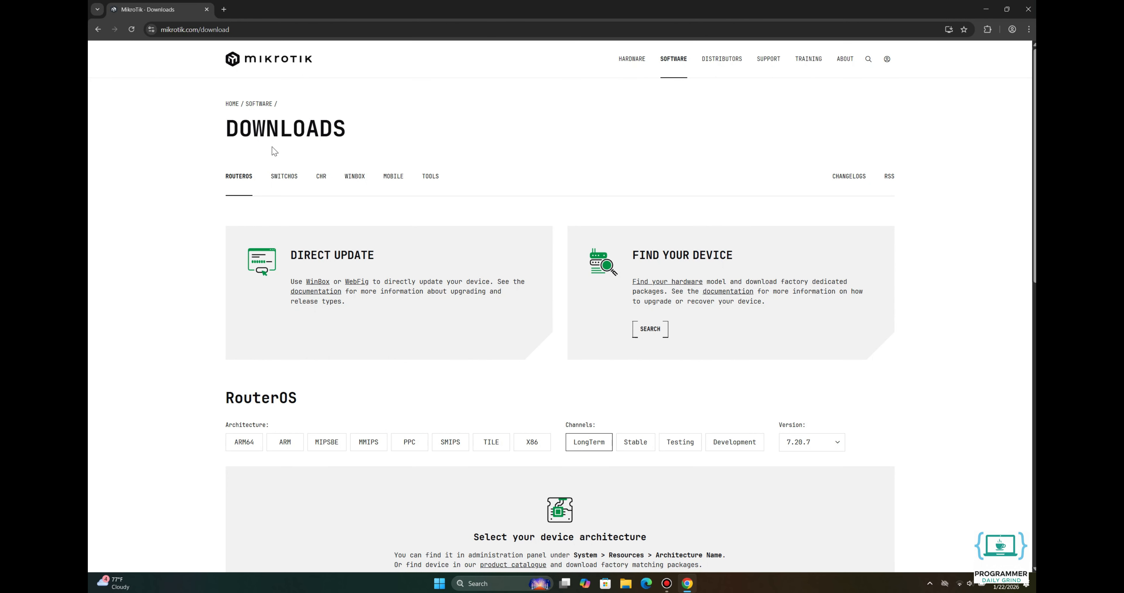
Step: Download the LongTerm 7.20.7 CHR install image in VDI format and show the downloaded archive in its folder
{"action": "left_click", "coordinate": [322, 180]}
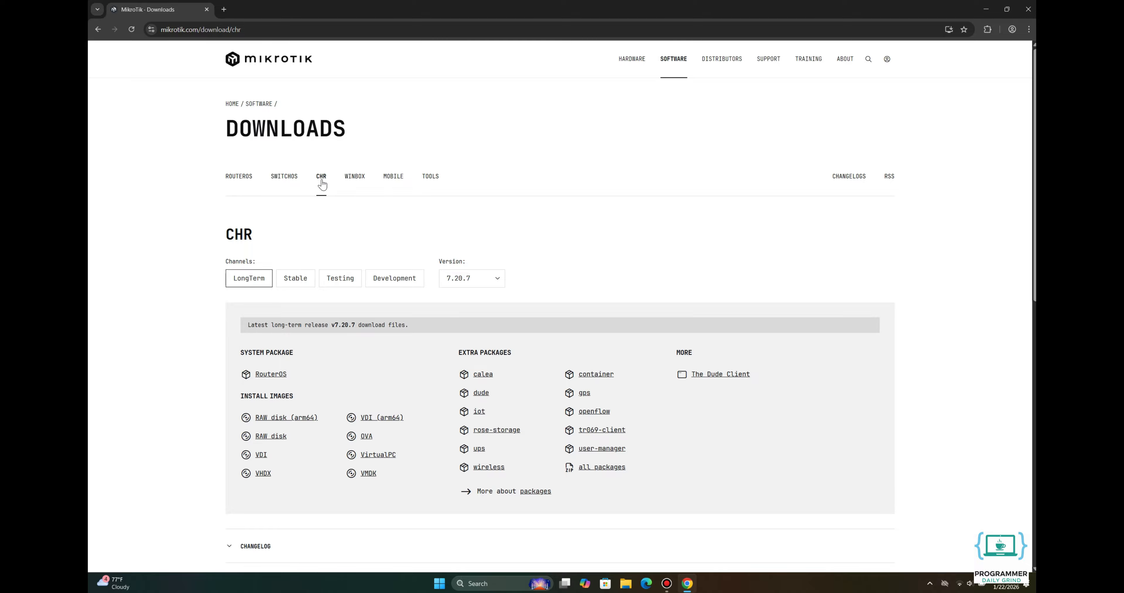
{"action": "left_click", "coordinate": [261, 458]}
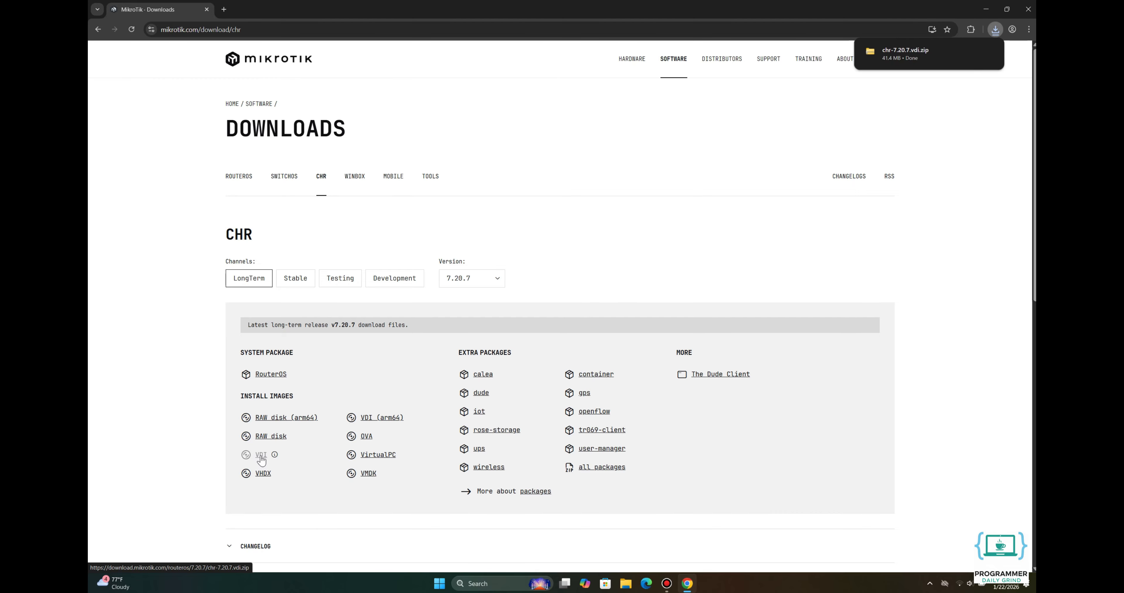
{"action": "left_click", "coordinate": [997, 30]}
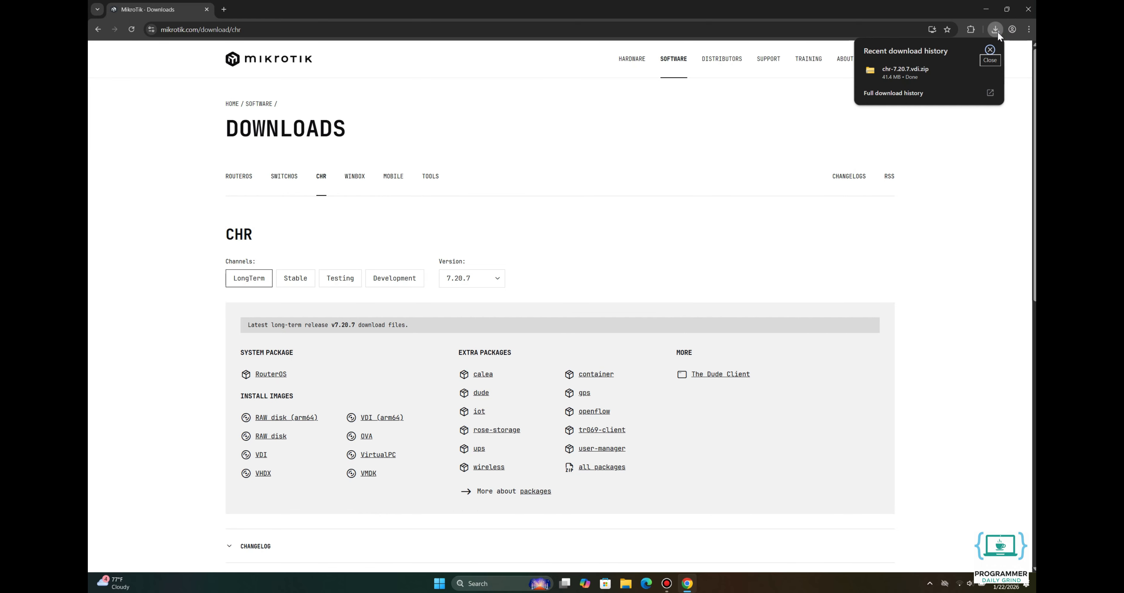
{"action": "left_click", "coordinate": [972, 70]}
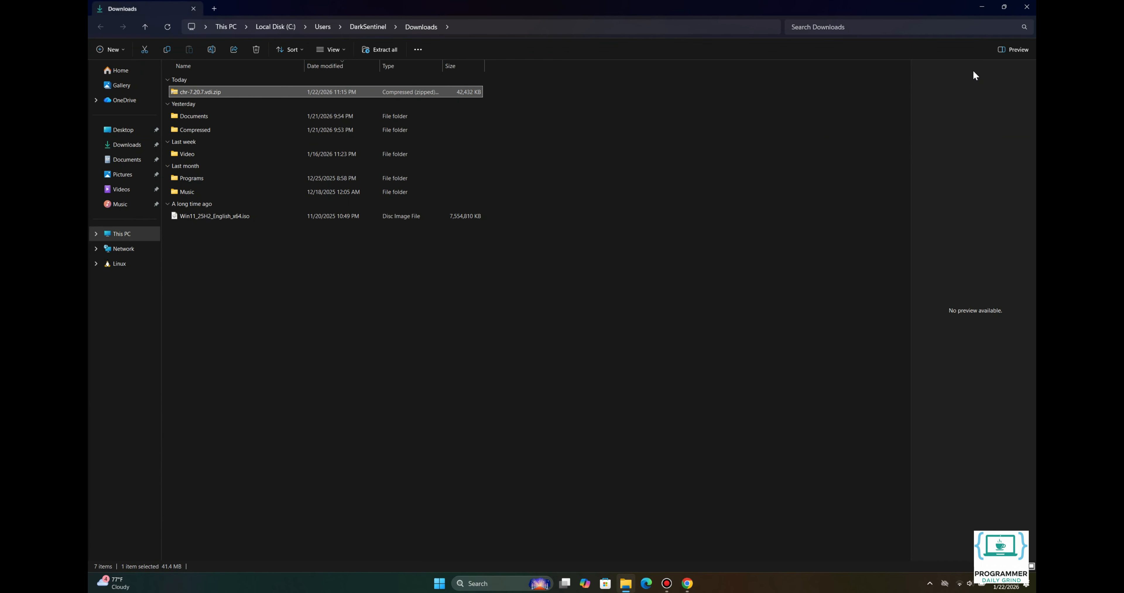
Step: Extract chr-7.20.7.vdi.zip into the suggested chr-7.20.7.vdi folder in Downloads
{"action": "right_click", "coordinate": [242, 92]}
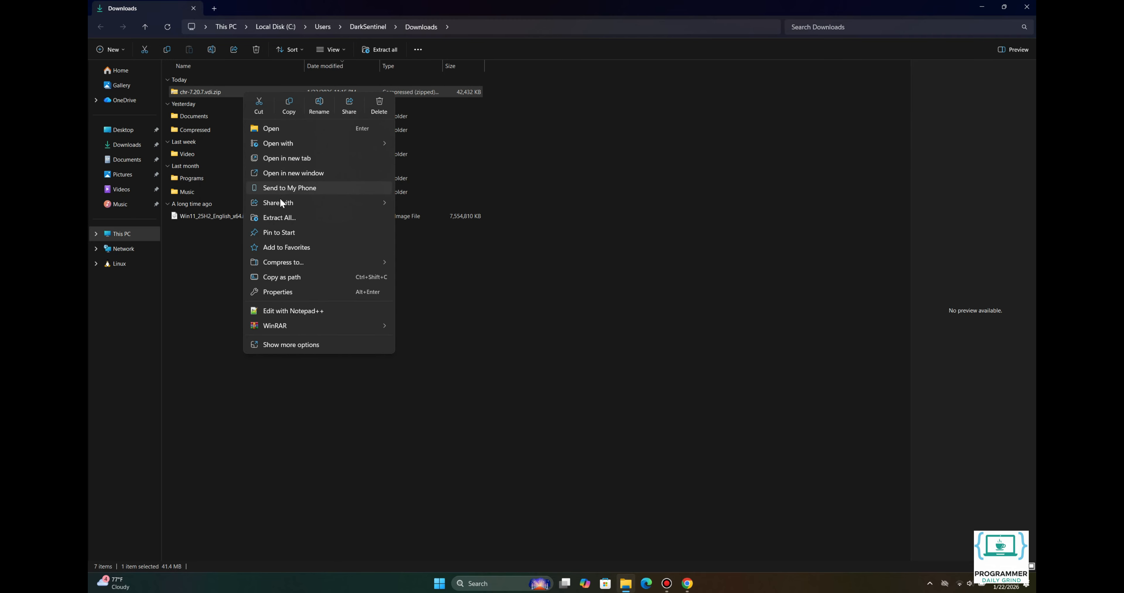
{"action": "left_click", "coordinate": [281, 216]}
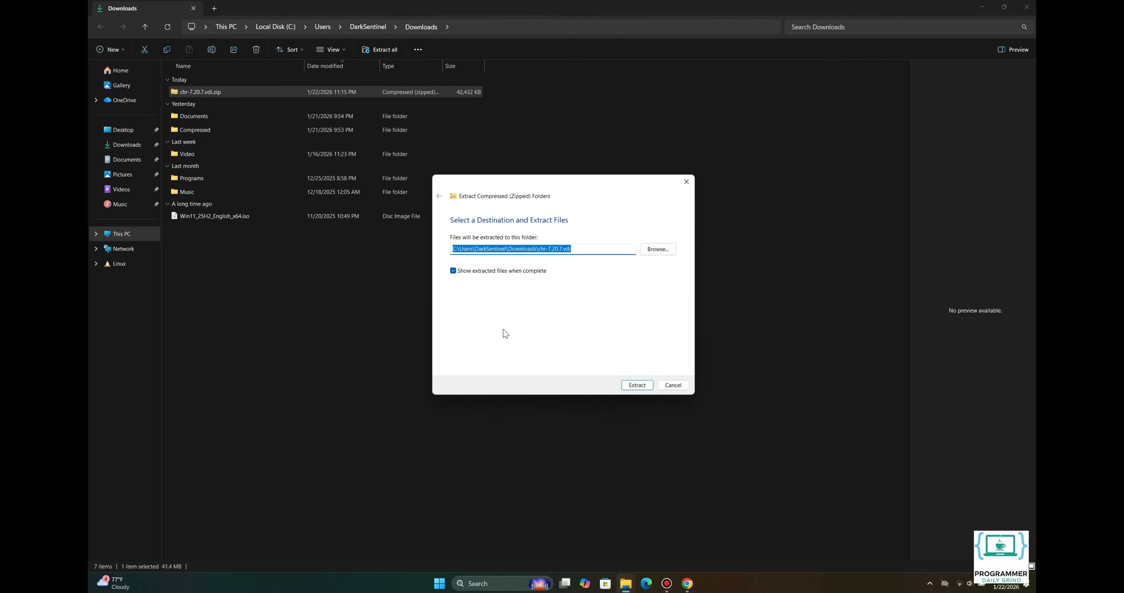
{"action": "left_click", "coordinate": [636, 386]}
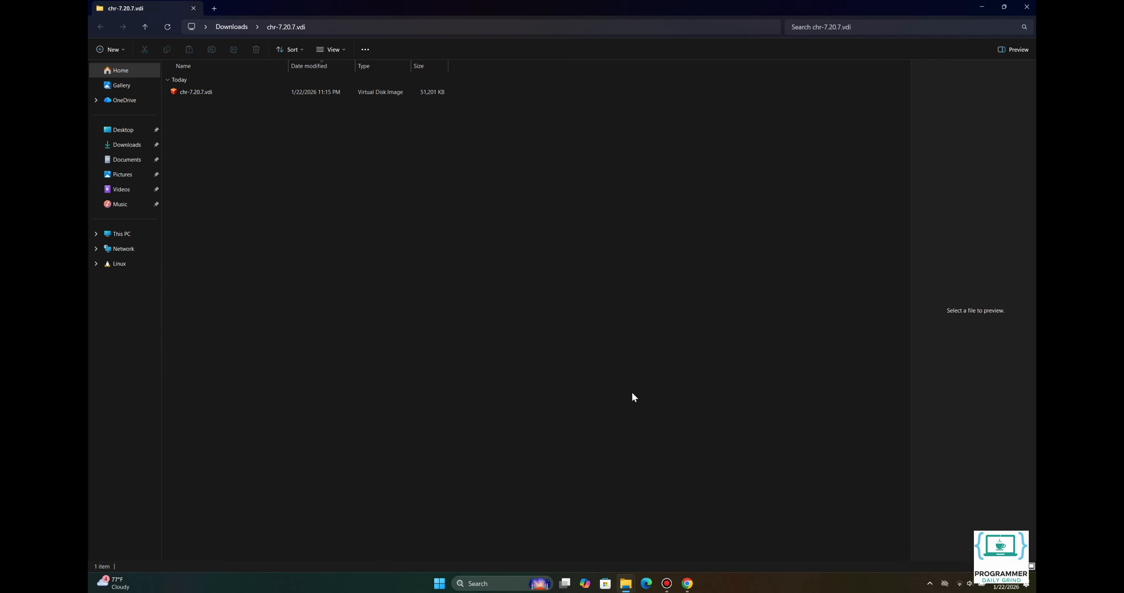
Step: Find and launch VirtualBox
{"action": "left_click", "coordinate": [439, 583]}
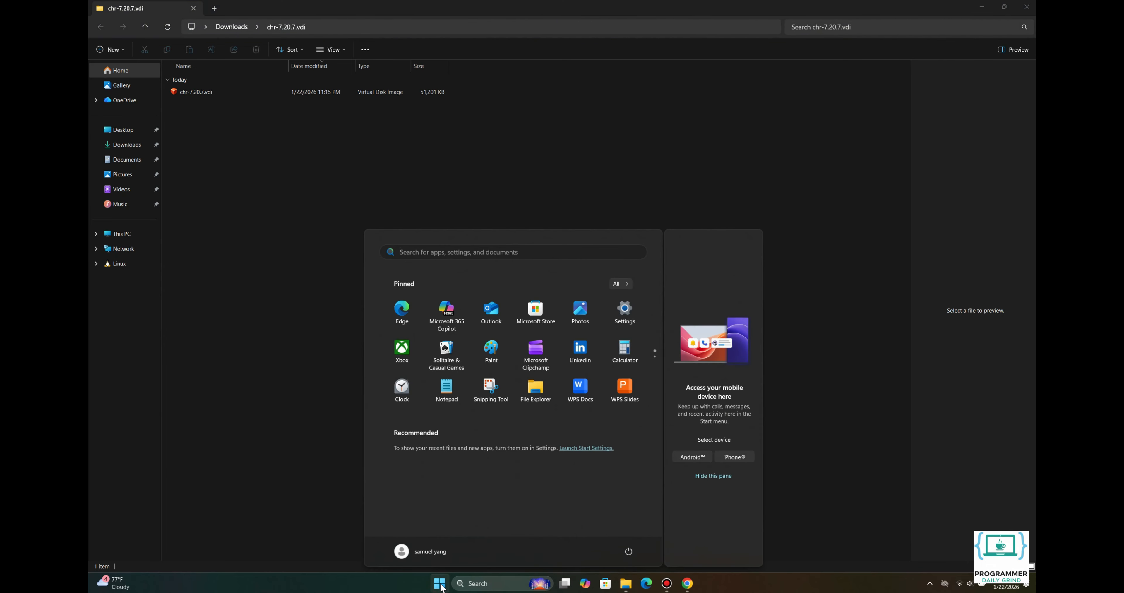
{"action": "type", "text": "virtualbox"}
{"action": "key", "text": "Return"}
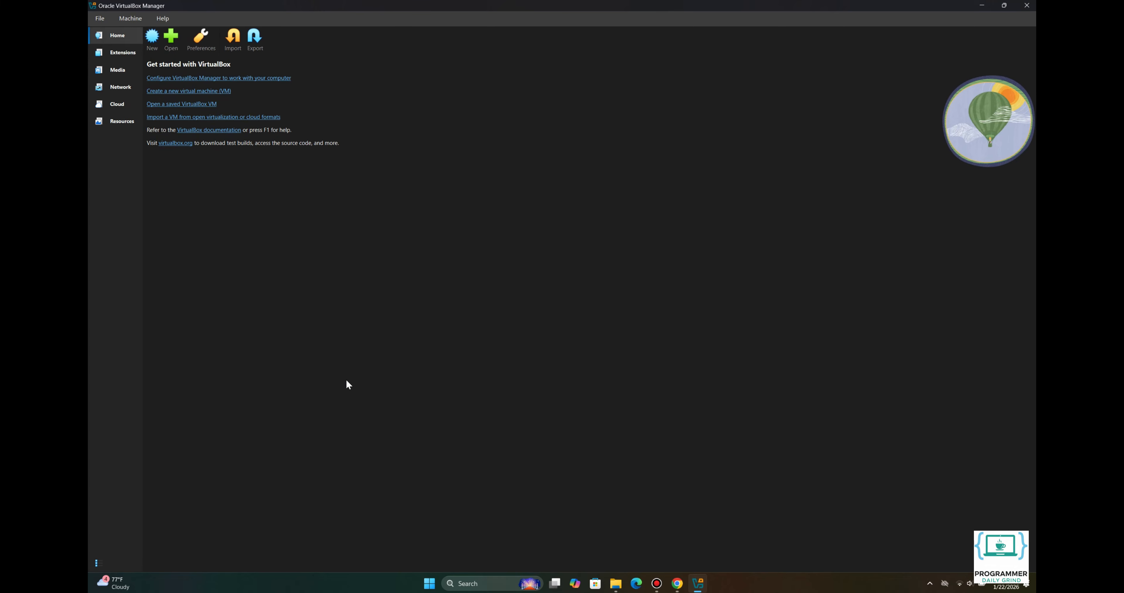
Step: Start a new virtual machine named MIKROTIK with Linux as the OS and Linux 2.6 as the distribution
{"action": "left_click", "coordinate": [154, 43]}
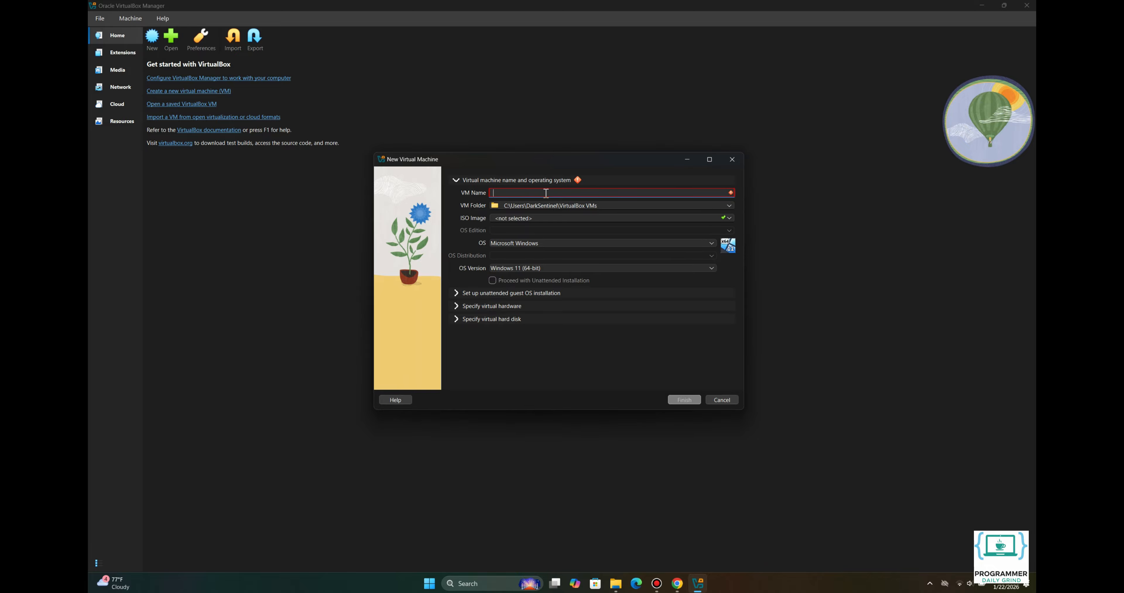
{"action": "type", "text": "MIKROTIK"}
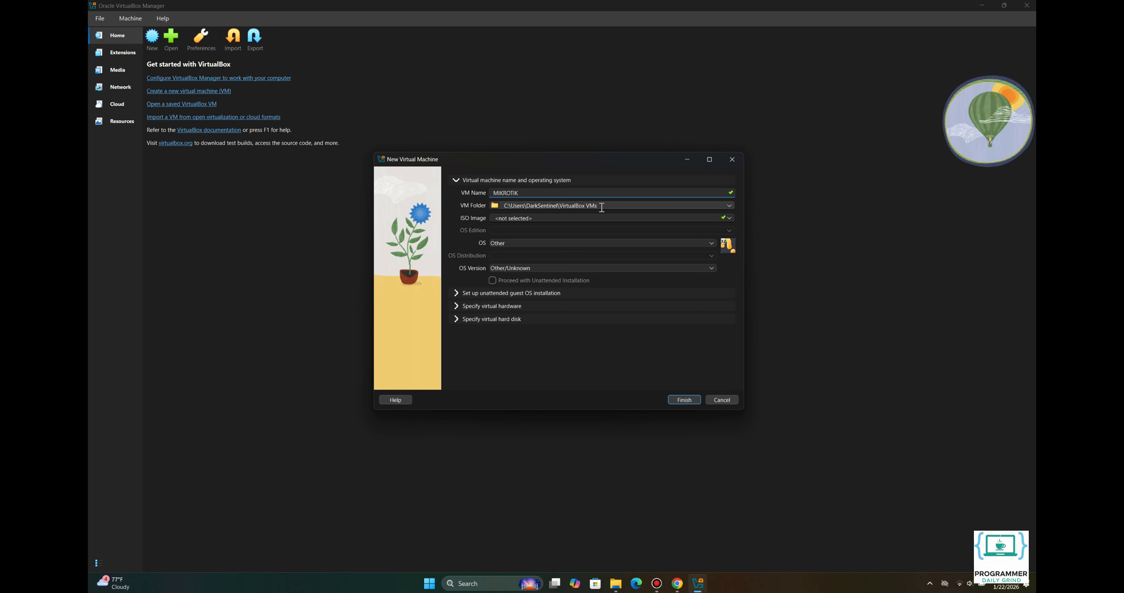
{"action": "left_click", "coordinate": [616, 243]}
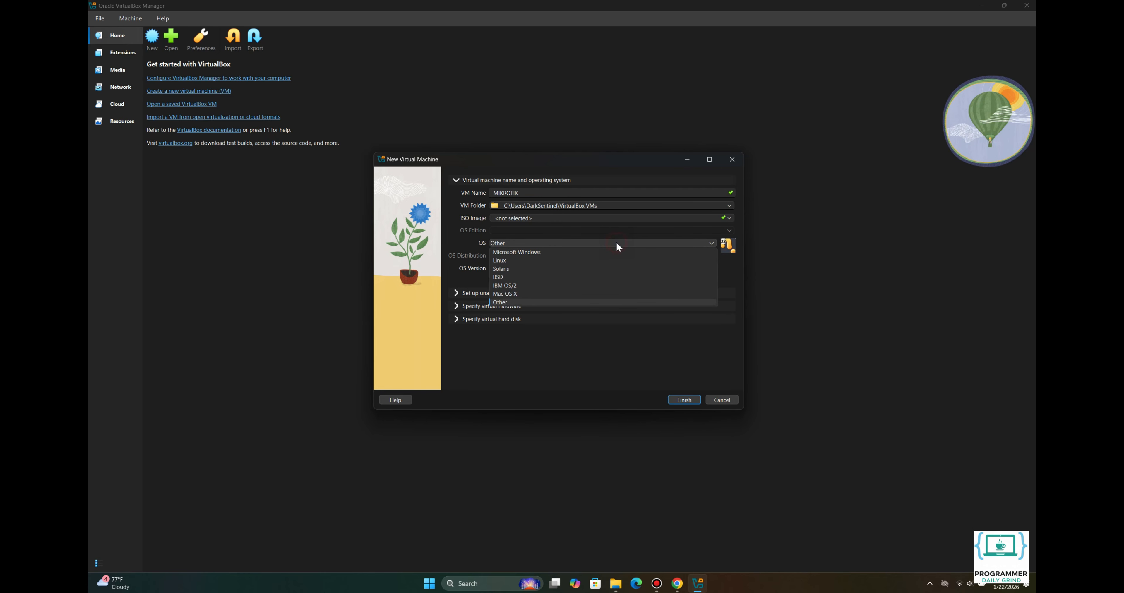
{"action": "left_click", "coordinate": [614, 259]}
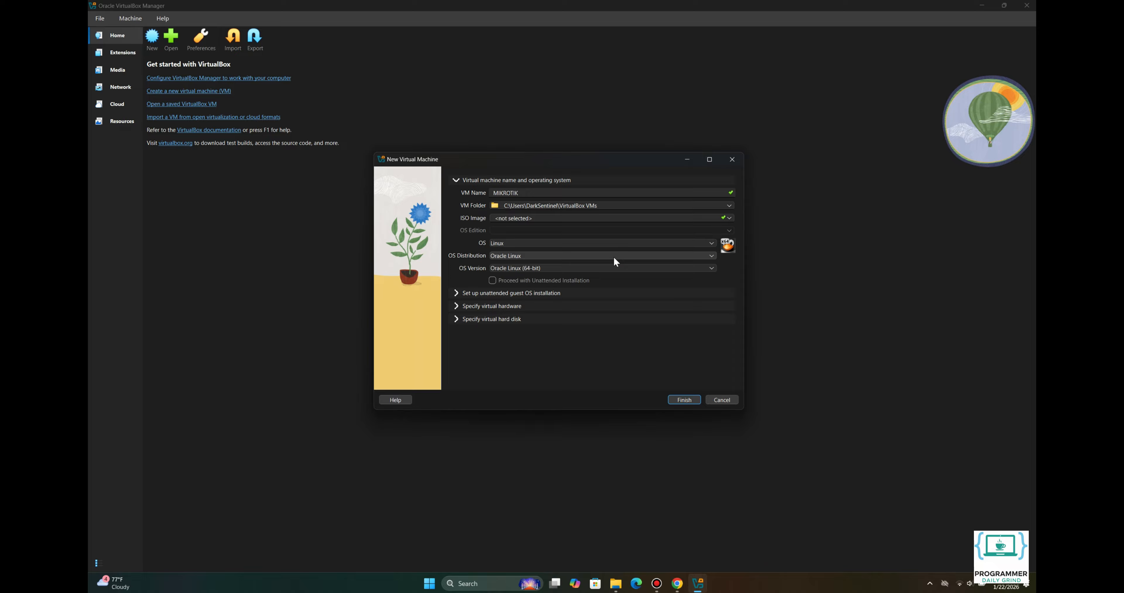
{"action": "left_click", "coordinate": [599, 254]}
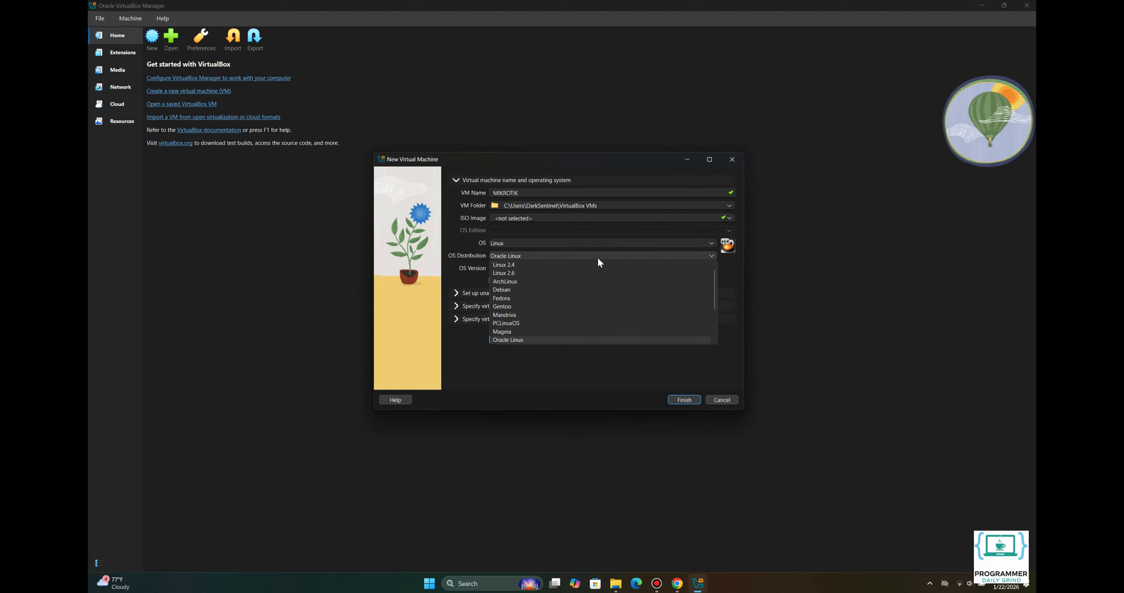
{"action": "left_click", "coordinate": [594, 273]}
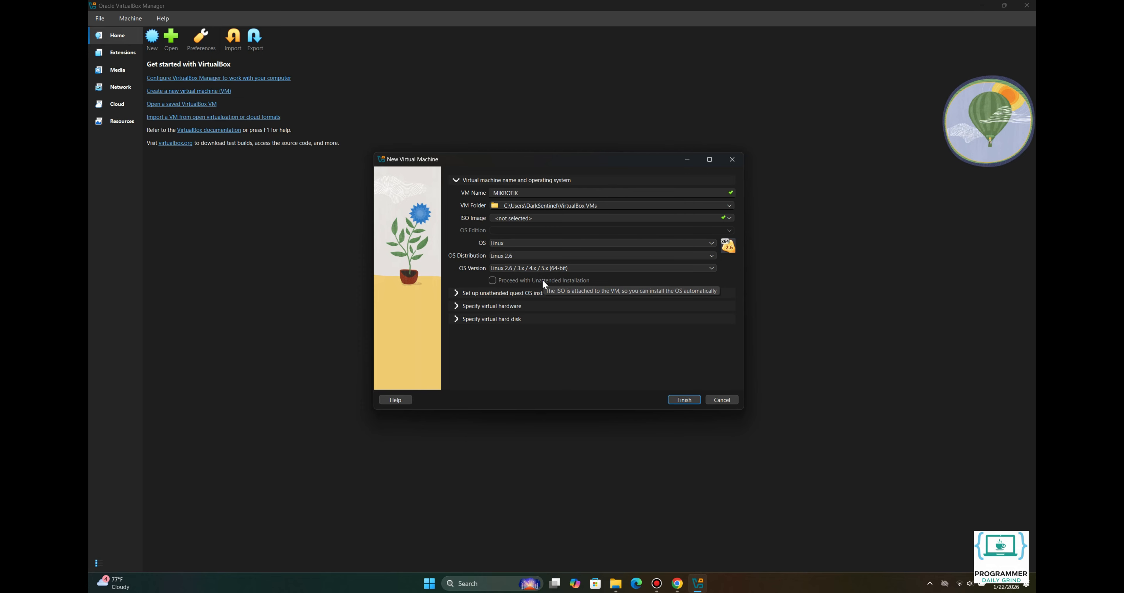
Step: Give the new virtual machine 2048 MB of base memory and 4 CPUs
{"action": "left_click", "coordinate": [501, 305]}
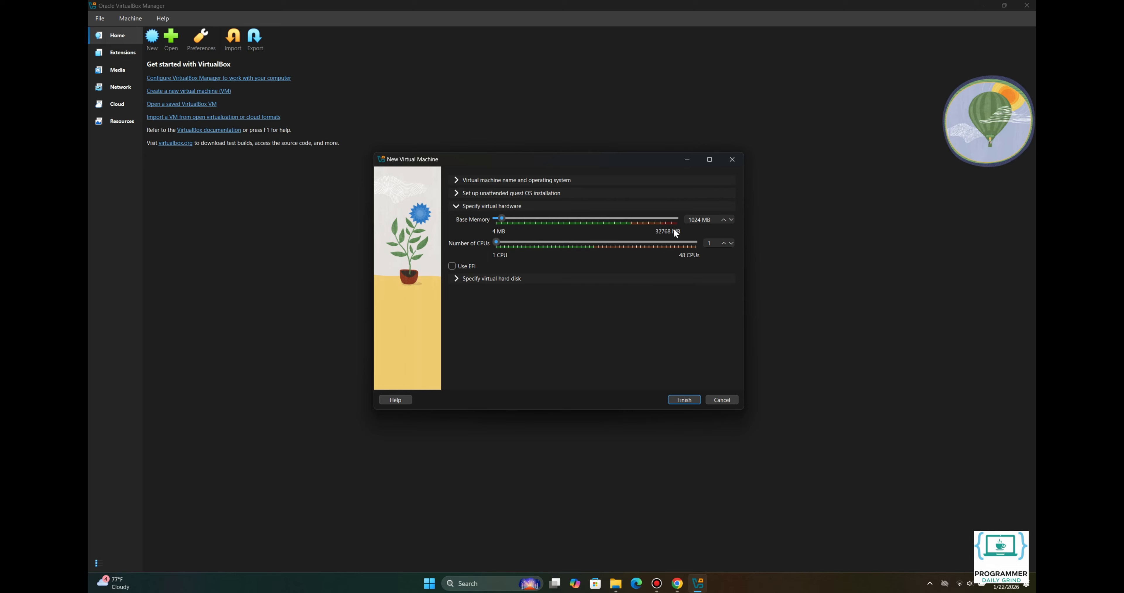
{"action": "double_click", "coordinate": [690, 220]}
{"action": "type", "text": "2048"}
{"action": "double_click", "coordinate": [710, 242]}
{"action": "type", "text": "4"}
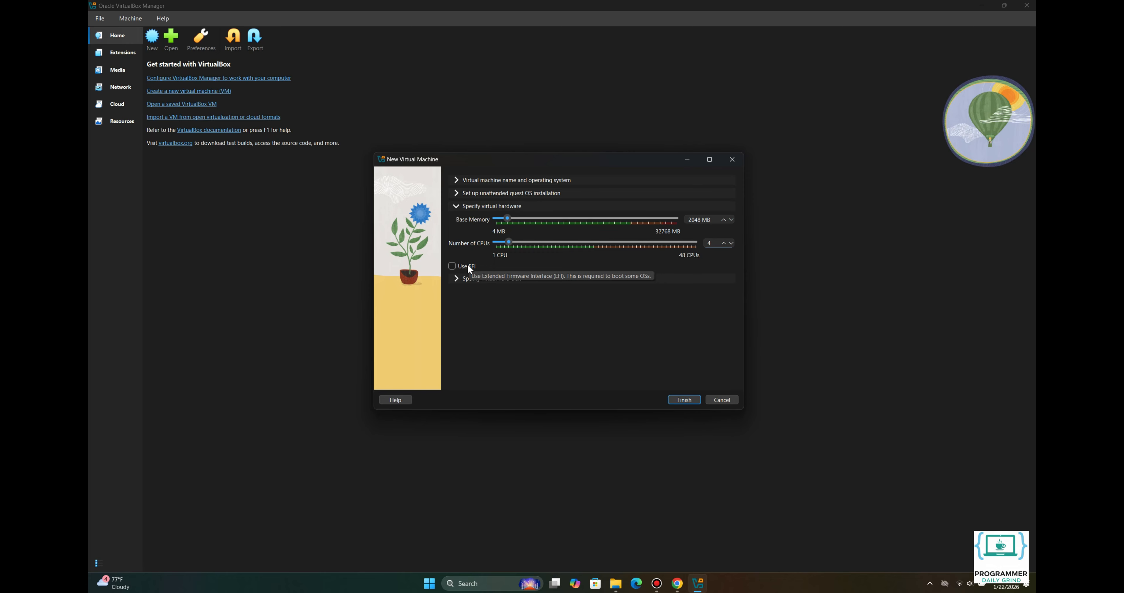
Step: Attach the extracted chr-7.20.7.vdi from Downloads as the existing virtual hard disk and finish creating the machine
{"action": "left_click", "coordinate": [471, 279]}
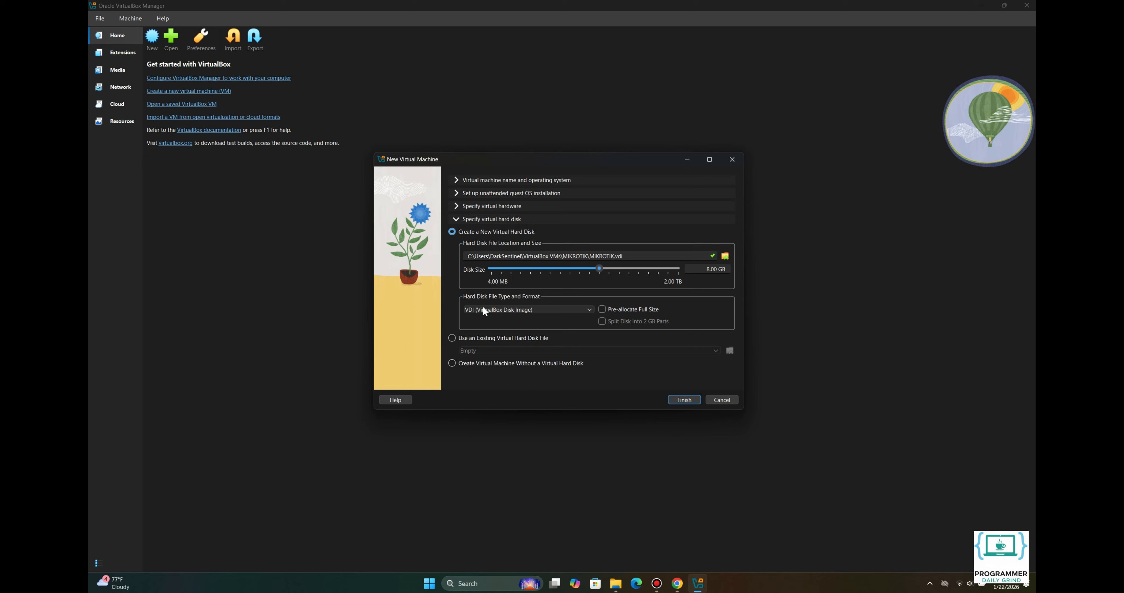
{"action": "left_click", "coordinate": [499, 337]}
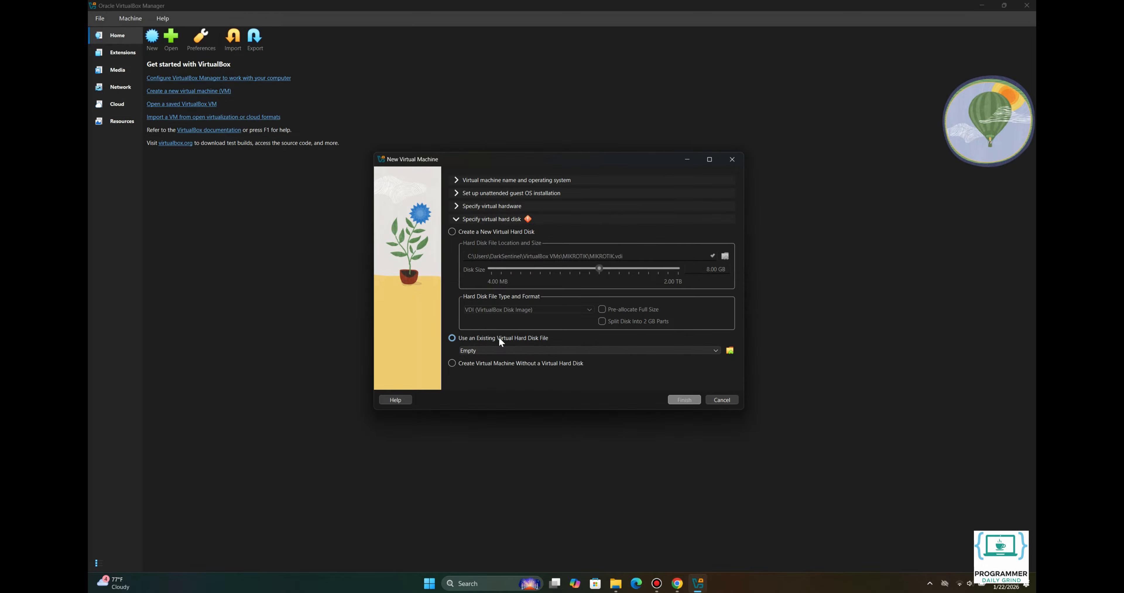
{"action": "left_click", "coordinate": [729, 350]}
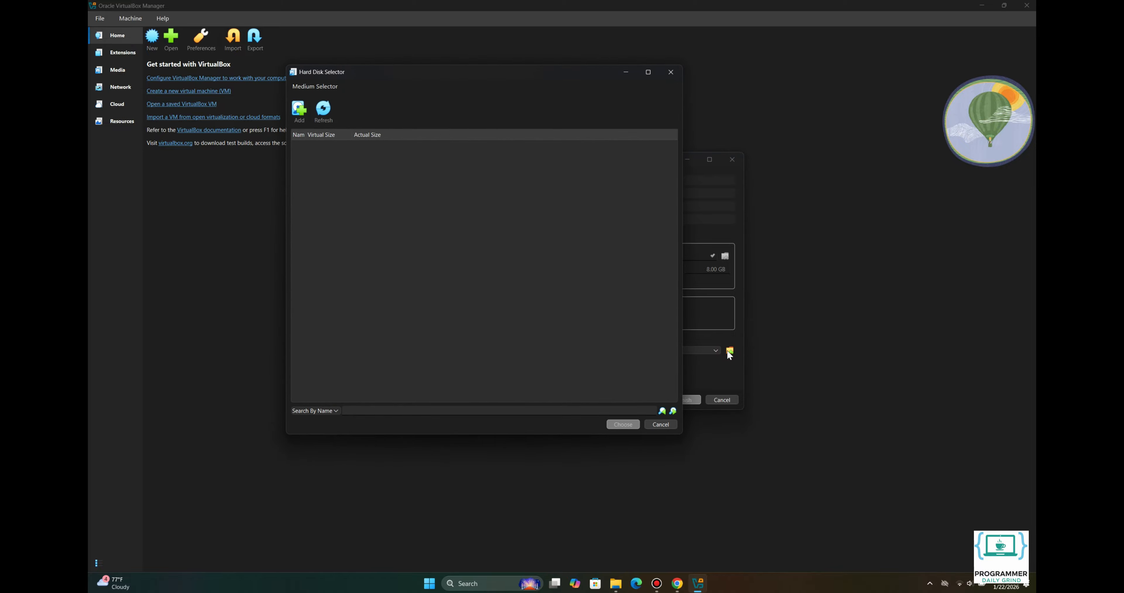
{"action": "left_click", "coordinate": [299, 121]}
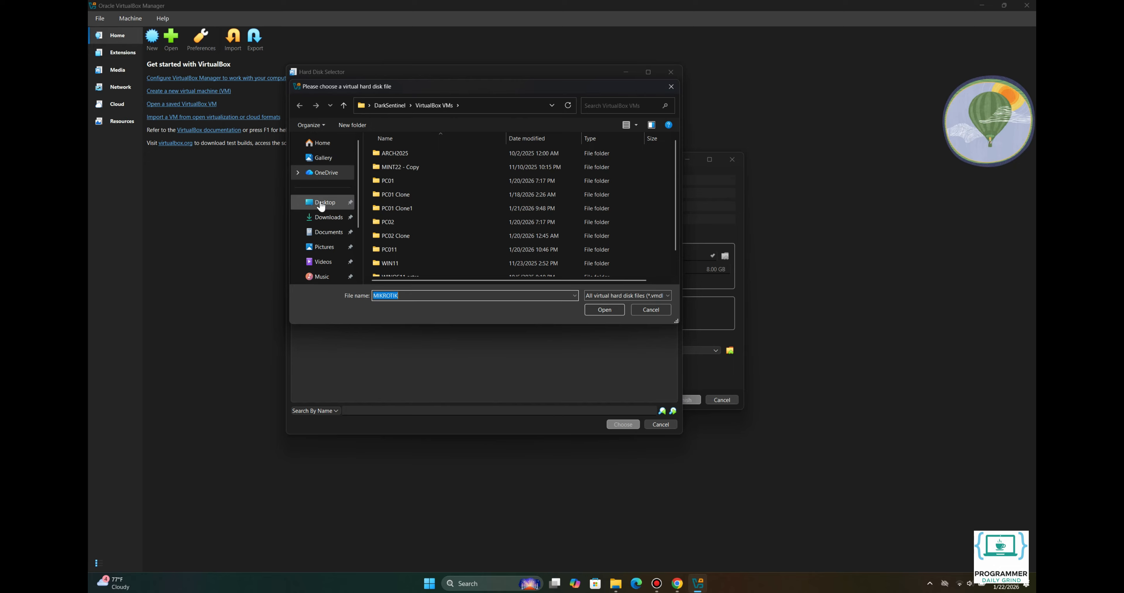
{"action": "left_click", "coordinate": [322, 218]}
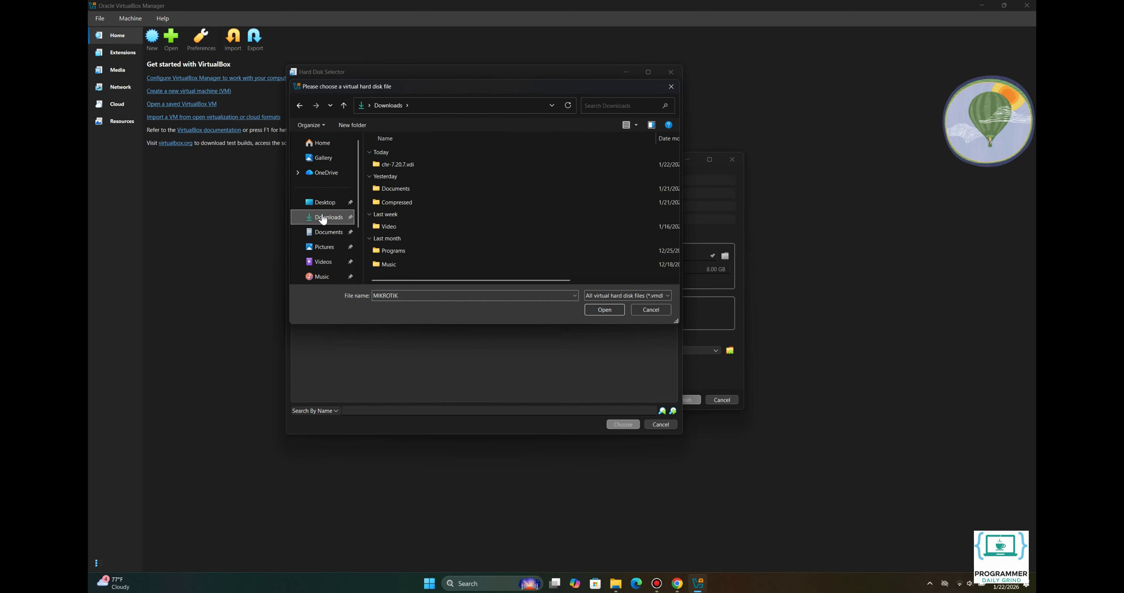
{"action": "double_click", "coordinate": [404, 164]}
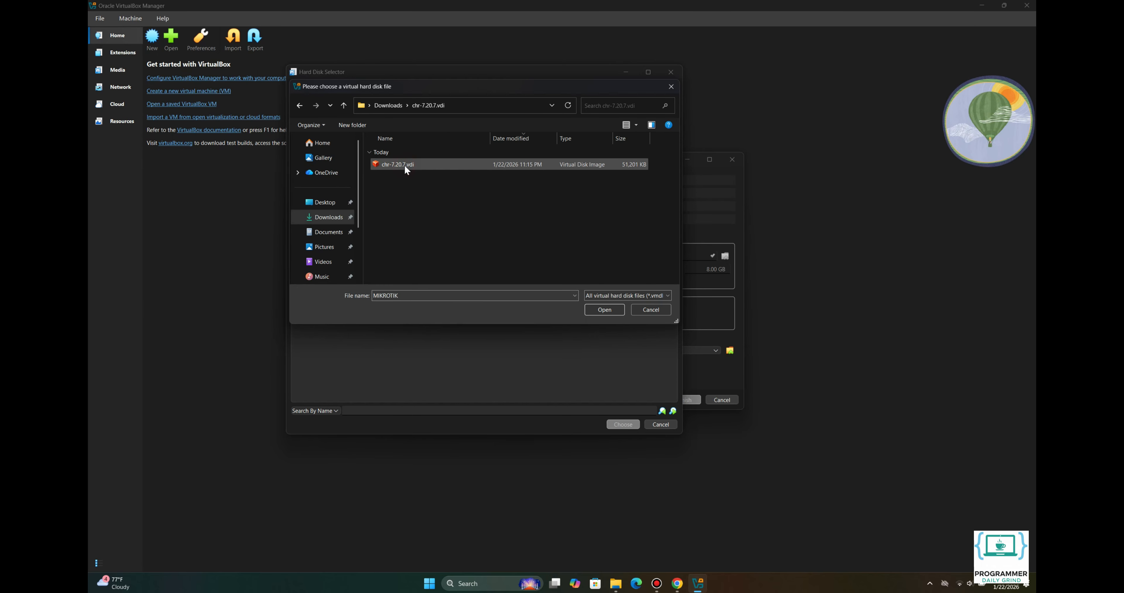
{"action": "left_click", "coordinate": [404, 165]}
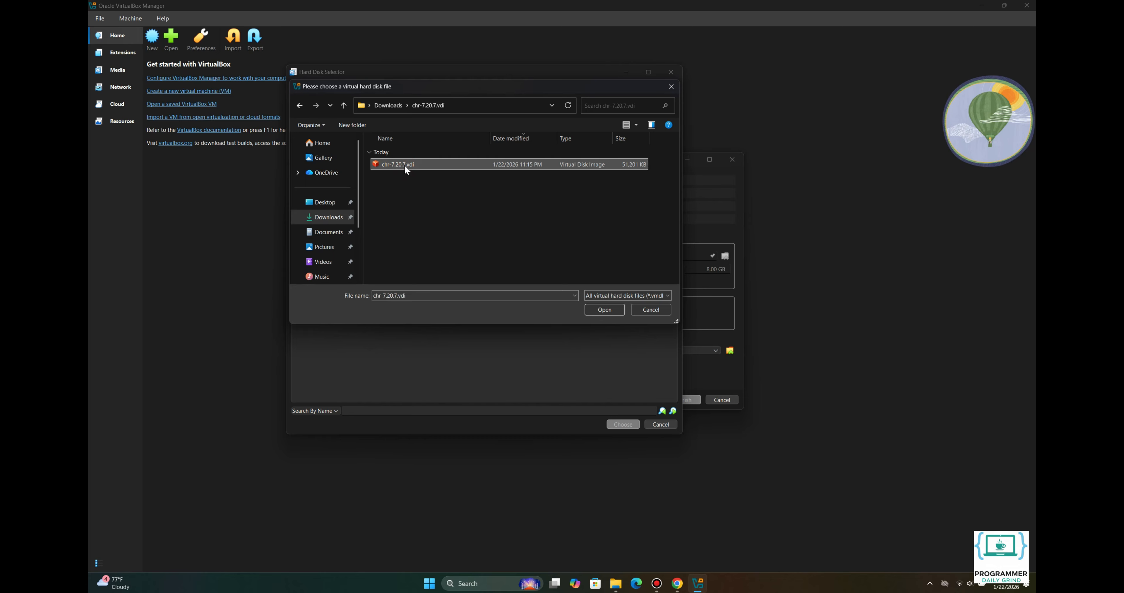
{"action": "left_click", "coordinate": [600, 310]}
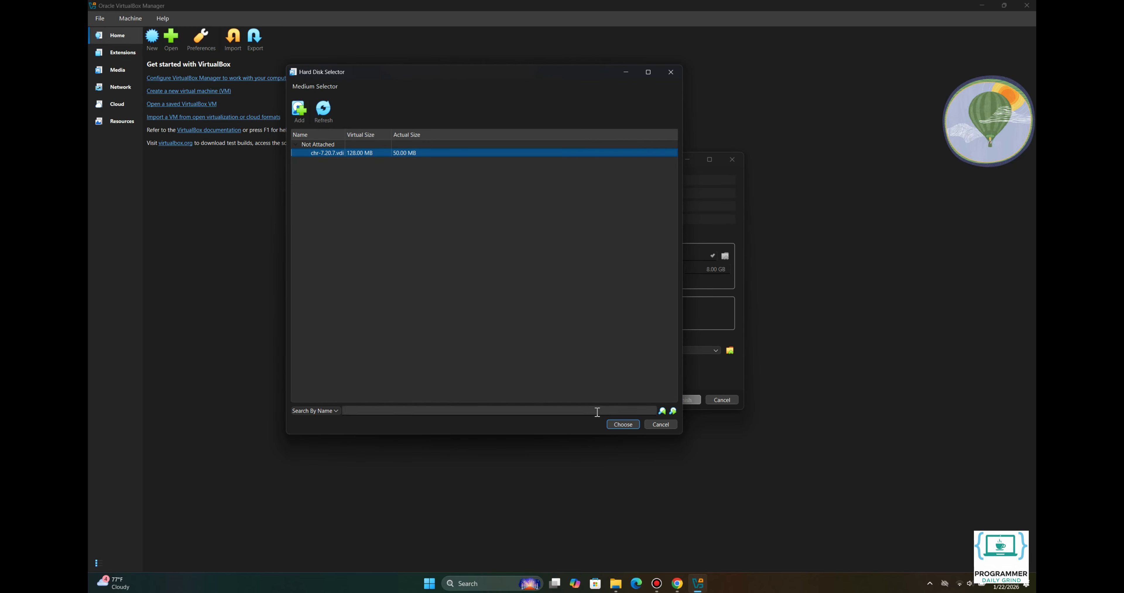
{"action": "left_click", "coordinate": [617, 424]}
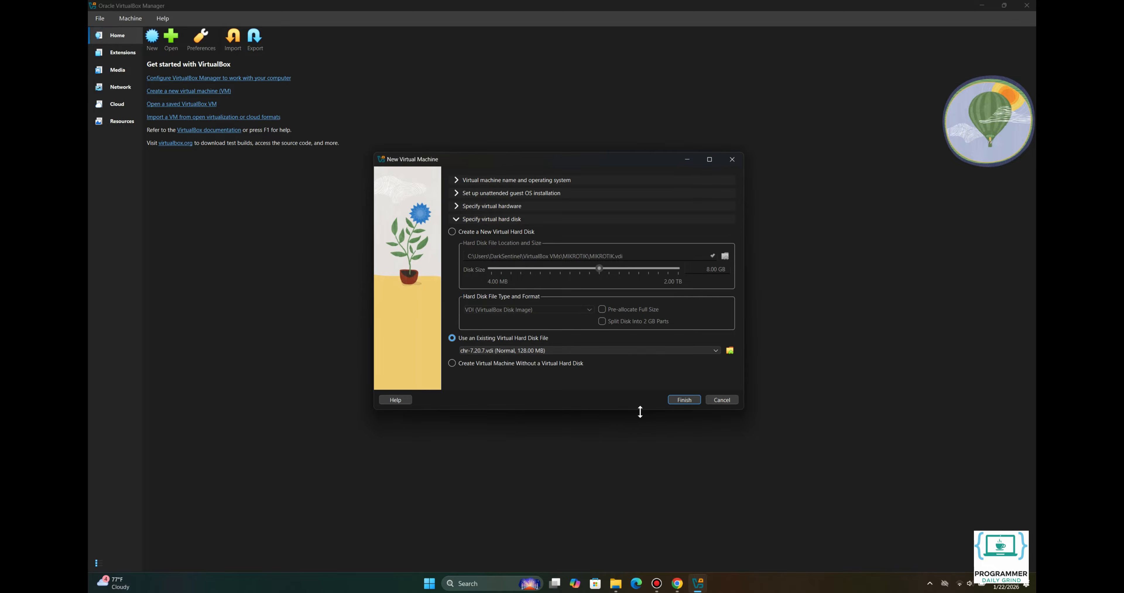
{"action": "left_click", "coordinate": [688, 398]}
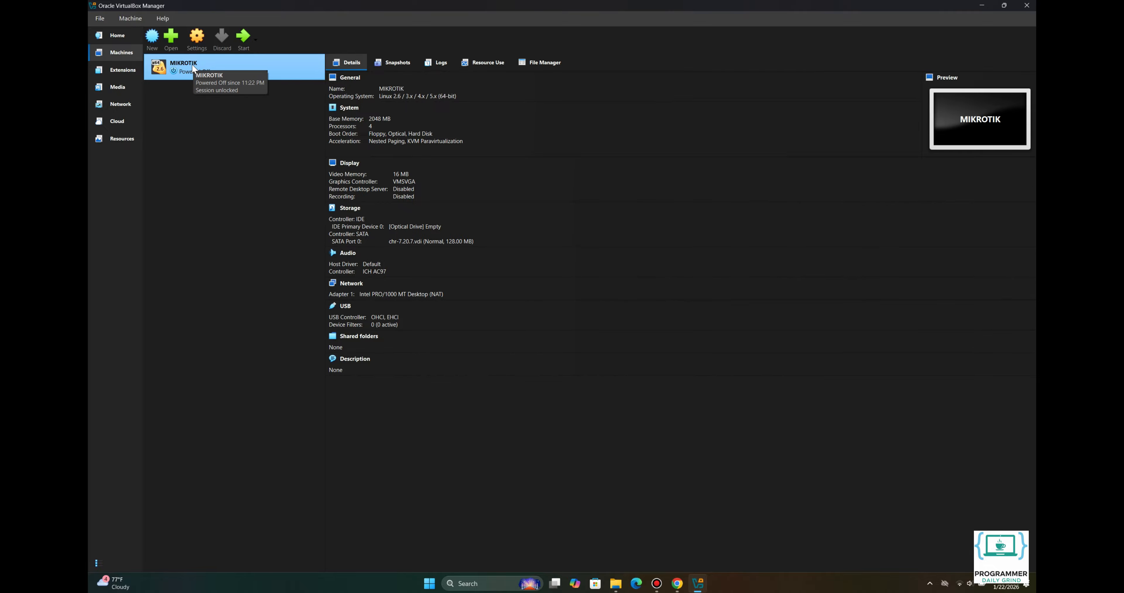
Step: Start the MIKROTIK virtual machine, maximize its window and dismiss the notifications
{"action": "left_click", "coordinate": [243, 42]}
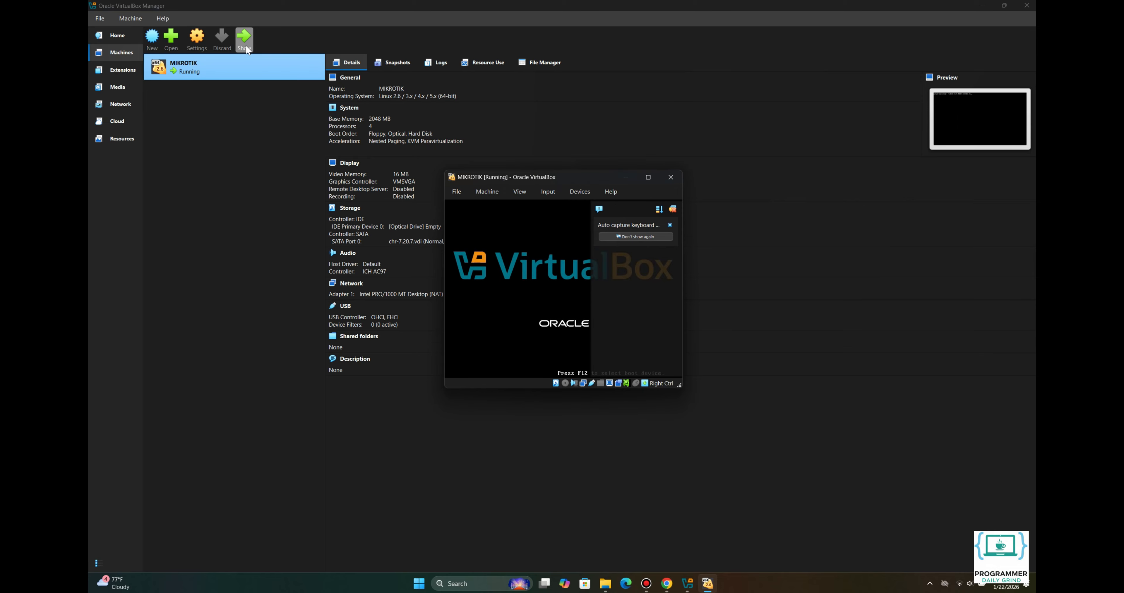
{"action": "left_click", "coordinate": [703, 209]}
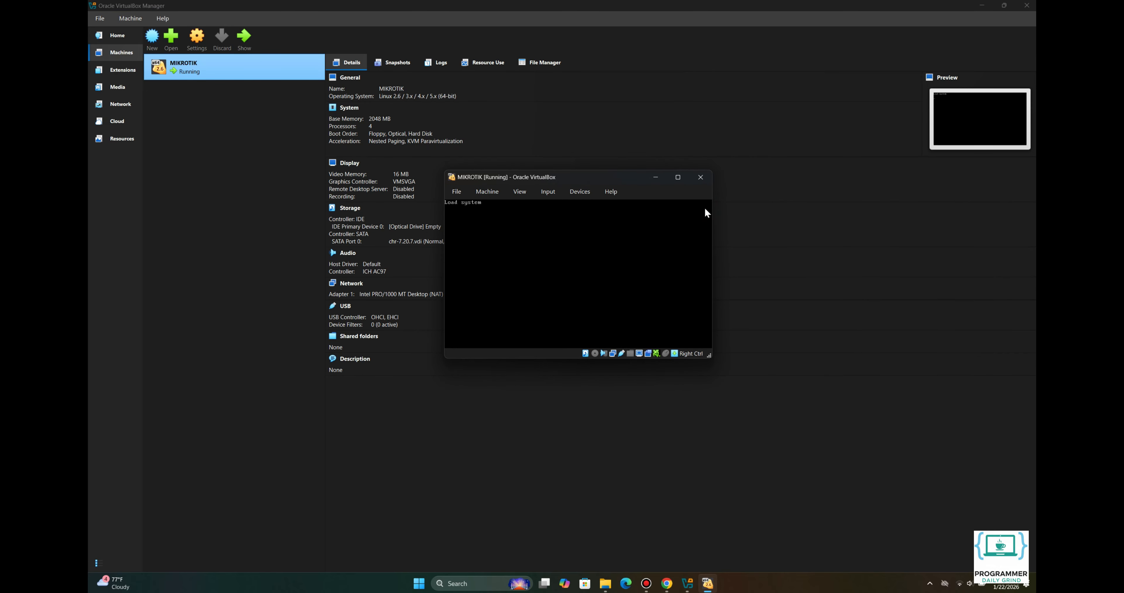
{"action": "left_click", "coordinate": [679, 178]}
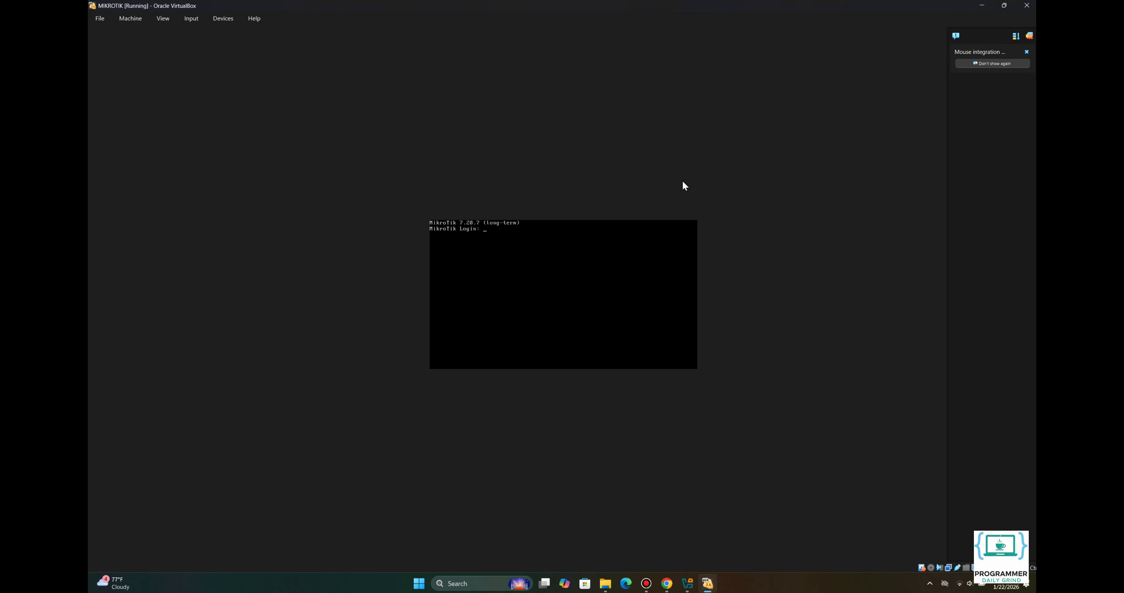
{"action": "left_click", "coordinate": [1028, 38]}
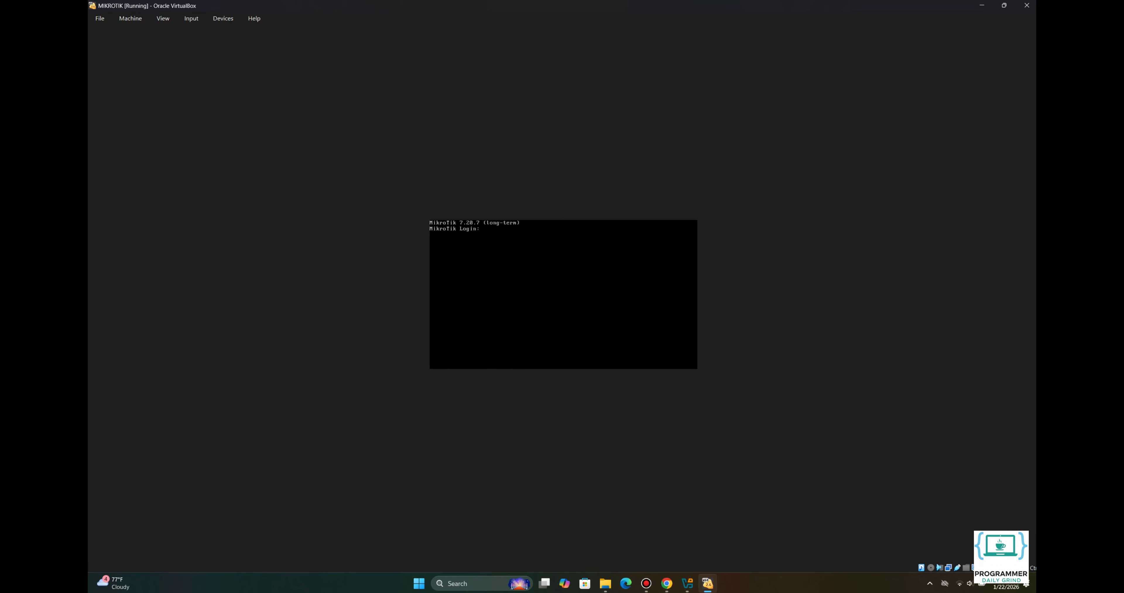
Step: Log in to the MikroTik console as admin and list the IP services with /ip service print
{"action": "type", "text": "admin"}
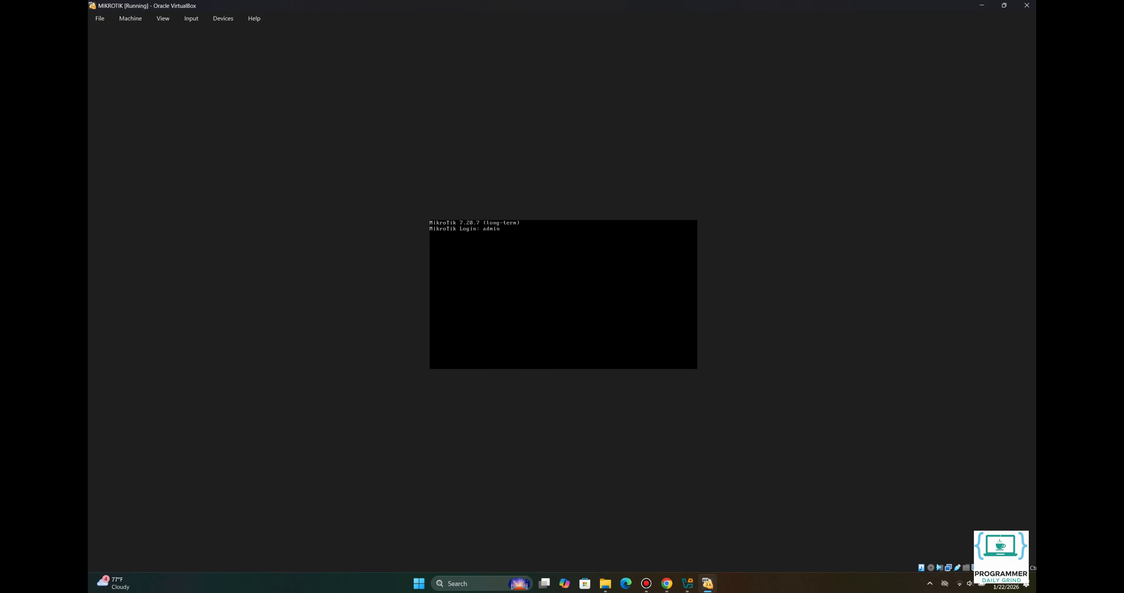
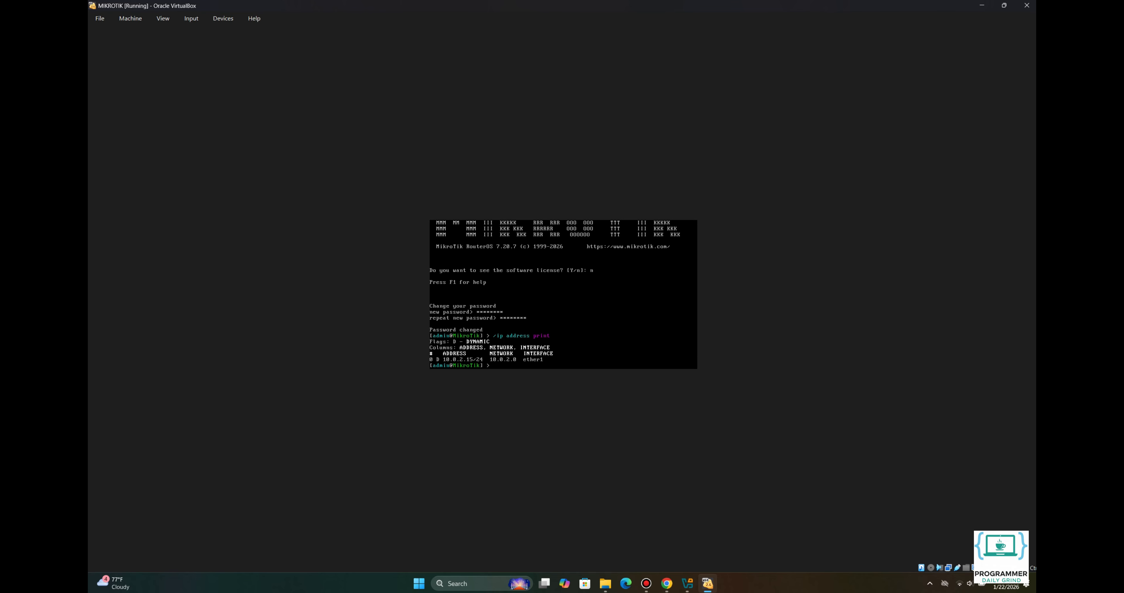
{"action": "type", "text": "/ip service print"}
{"action": "key", "text": "Return"}
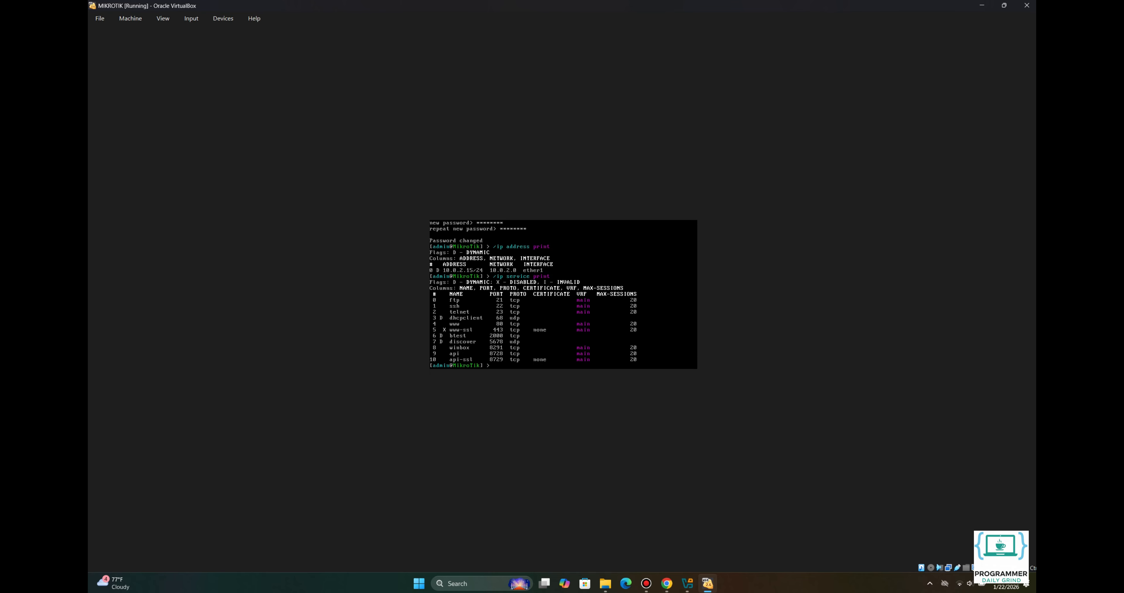
{"action": "type", "text": "/ip service enable w"}
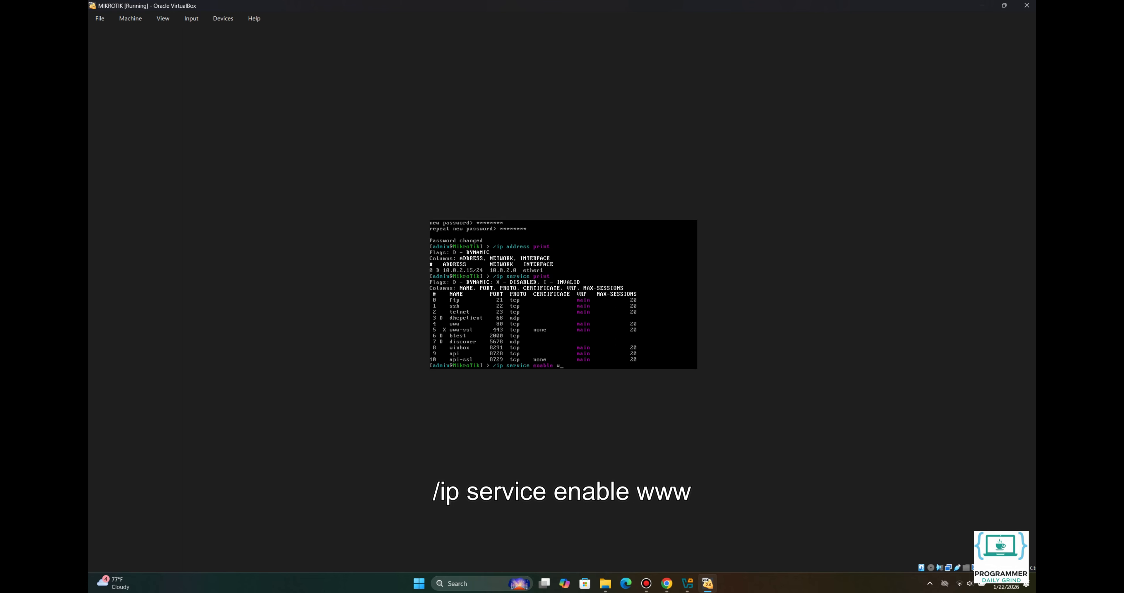
{"action": "type", "text": "ww"}
{"action": "key", "text": "Return"}
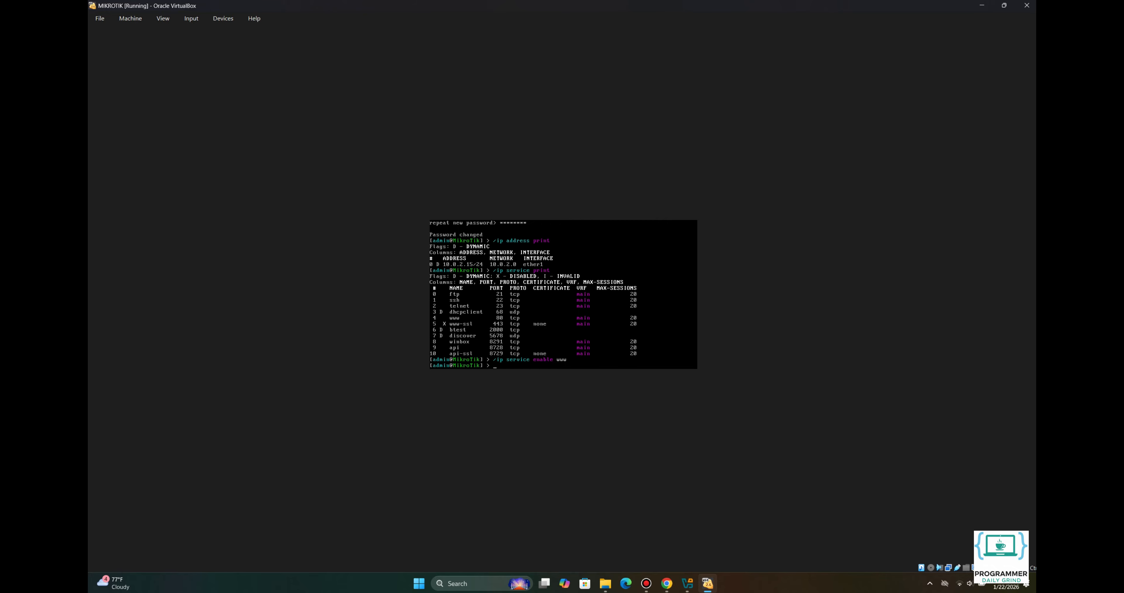
Step: In VirtualBox Manager, add a port forwarding rule named WebFig-HTTP to the MIKROTIK machine's network Adapter 1
{"action": "left_click", "coordinate": [687, 584]}
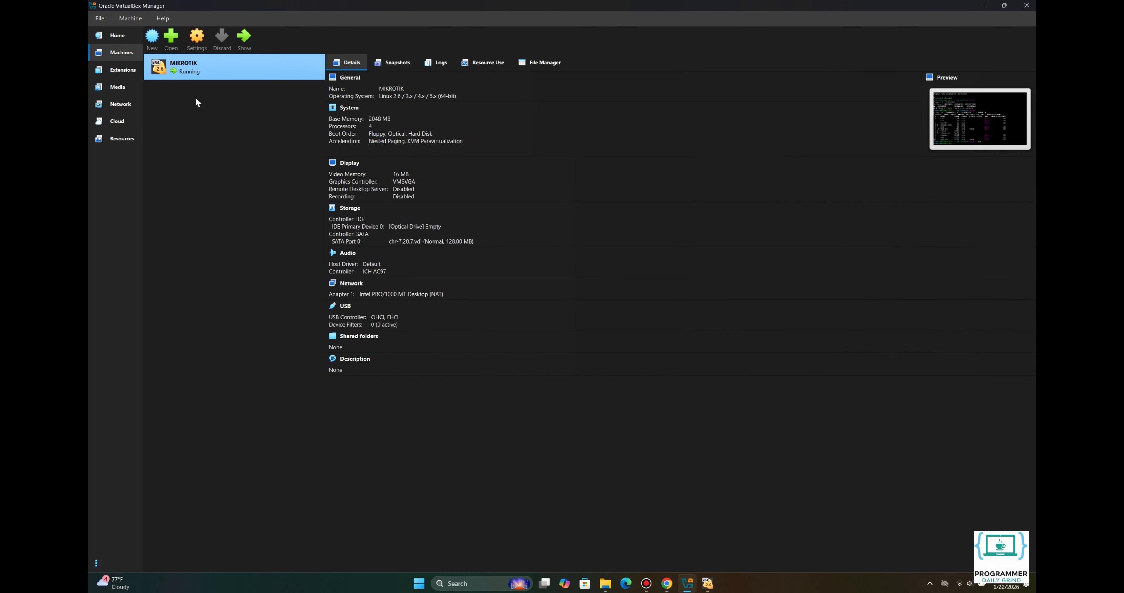
{"action": "left_click", "coordinate": [197, 44]}
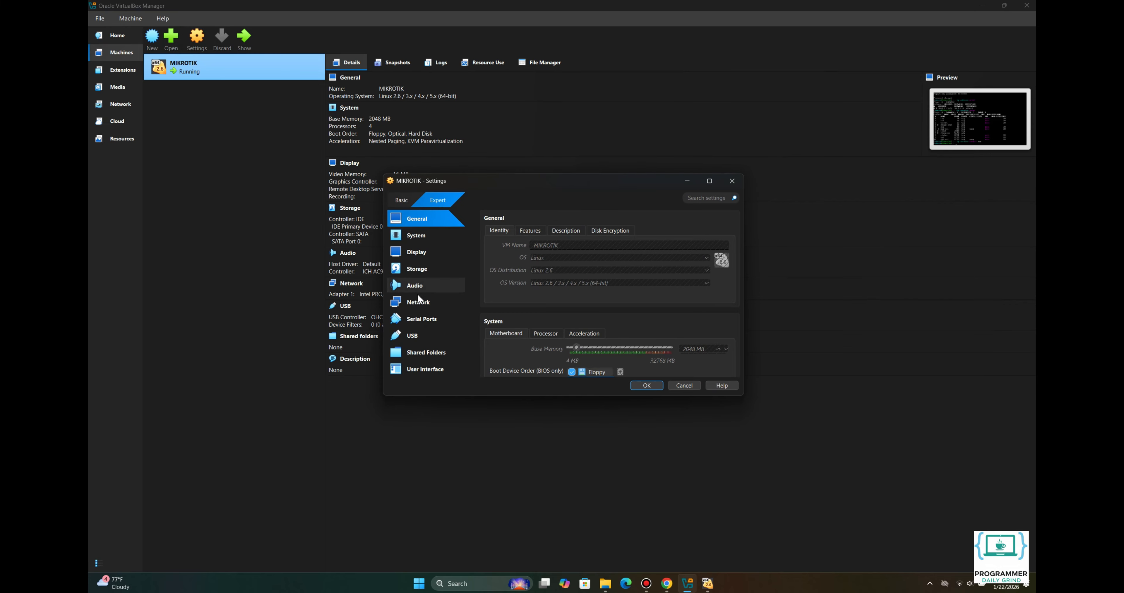
{"action": "left_click", "coordinate": [421, 304]}
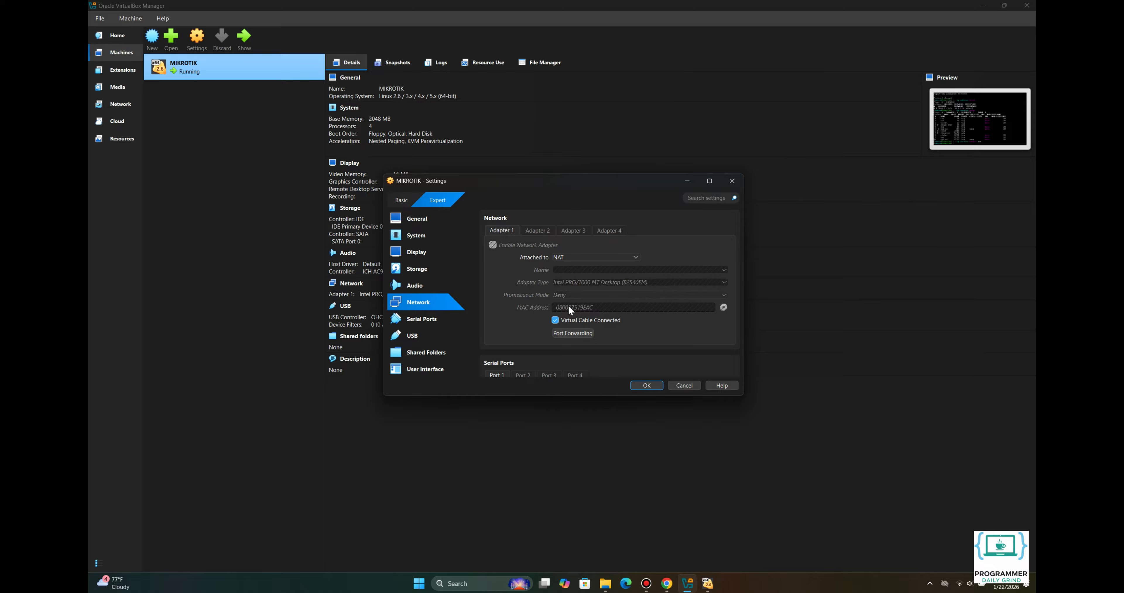
{"action": "left_click", "coordinate": [581, 333]}
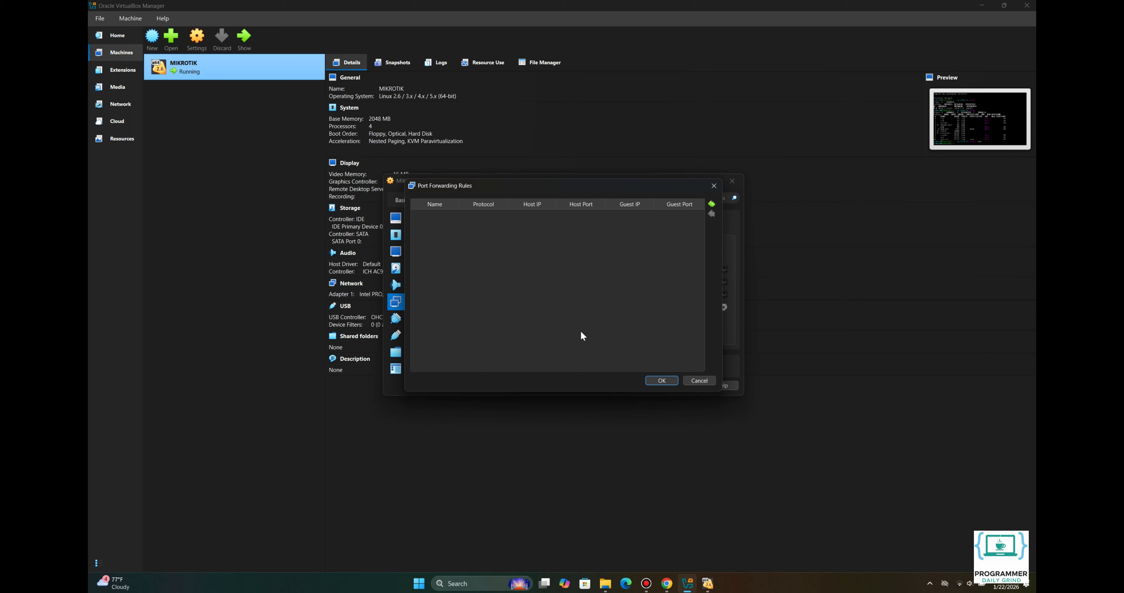
{"action": "left_click", "coordinate": [711, 204]}
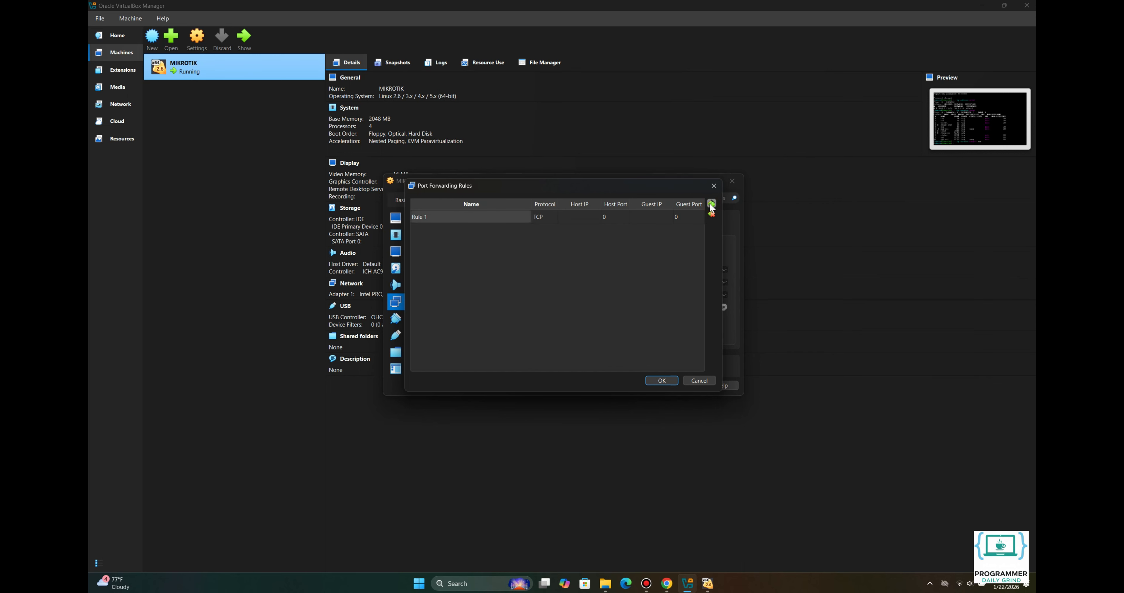
{"action": "double_click", "coordinate": [460, 216]}
{"action": "type", "text": "WebFig-HTTP"}
{"action": "key", "text": "Return"}
Step: Set the WebFig-HTTP rule to host IP 127.0.0.1, host port 80, guest IP 10.0.2.15 and guest port 80, and save the machine settings
{"action": "left_click", "coordinate": [571, 218]}
{"action": "type", "text": "127.0.0.1"}
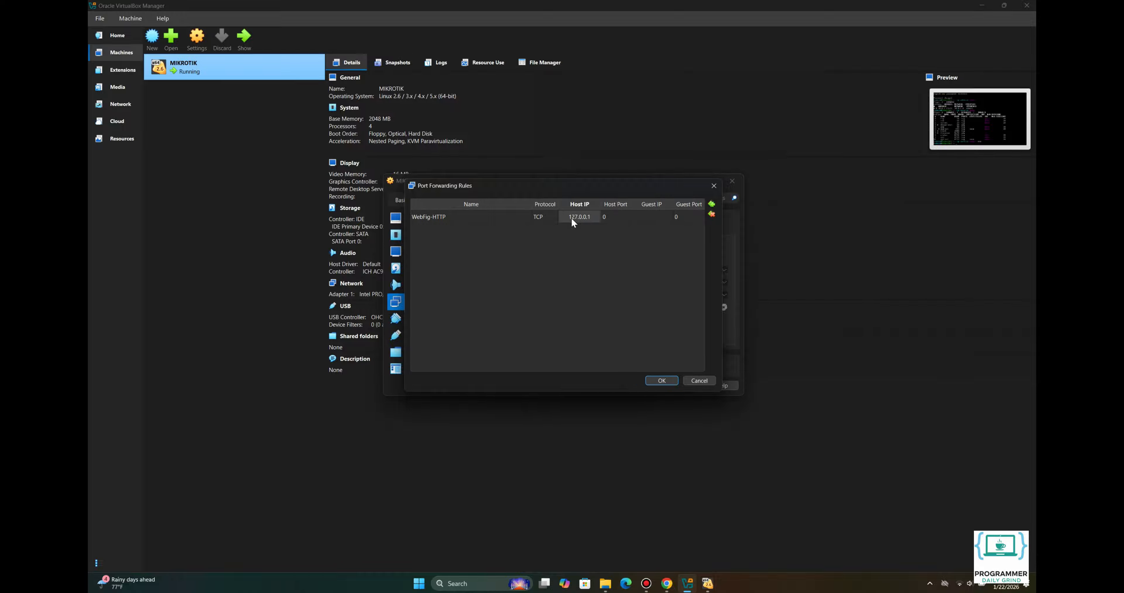
{"action": "left_click", "coordinate": [618, 221]}
{"action": "type", "text": "80"}
{"action": "left_click", "coordinate": [650, 217]}
{"action": "type", "text": "10.0.2.15"}
{"action": "key", "text": "Return"}
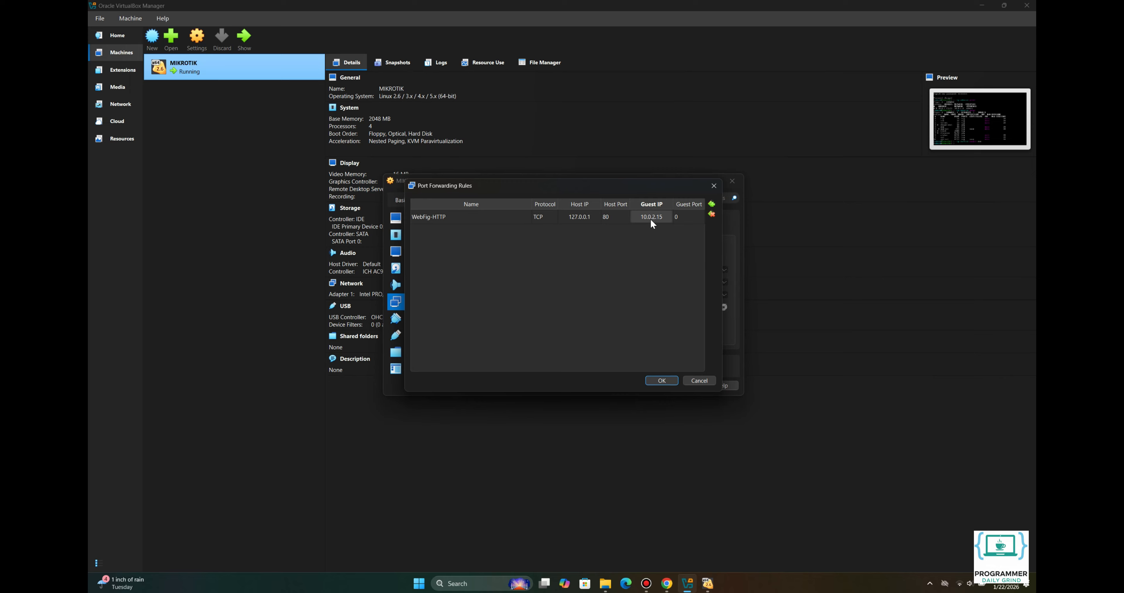
{"action": "left_click", "coordinate": [685, 218]}
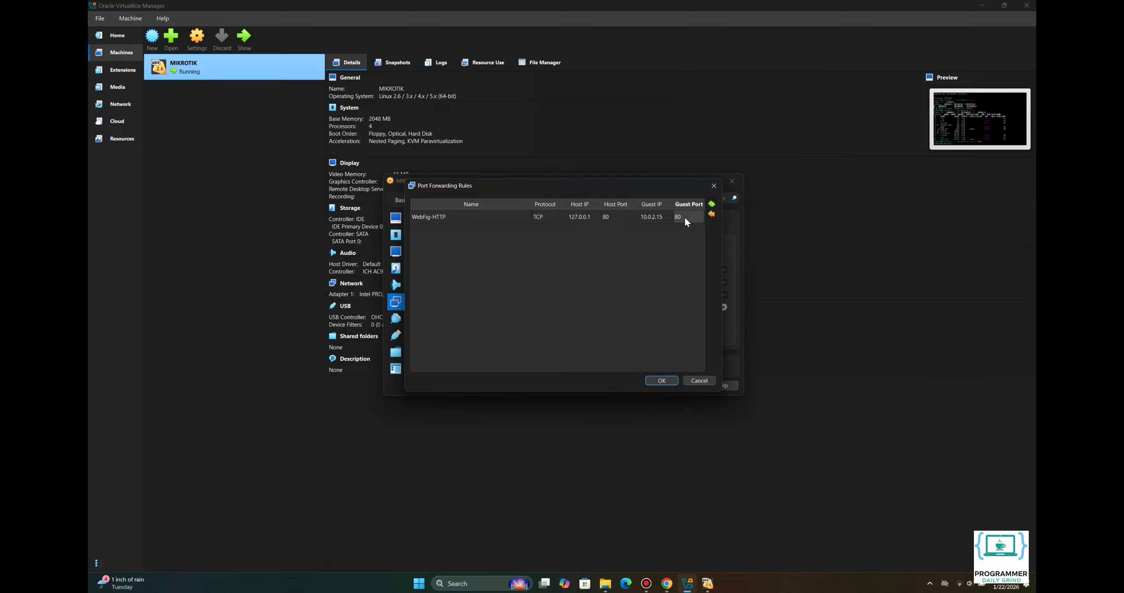
{"action": "left_click", "coordinate": [662, 380]}
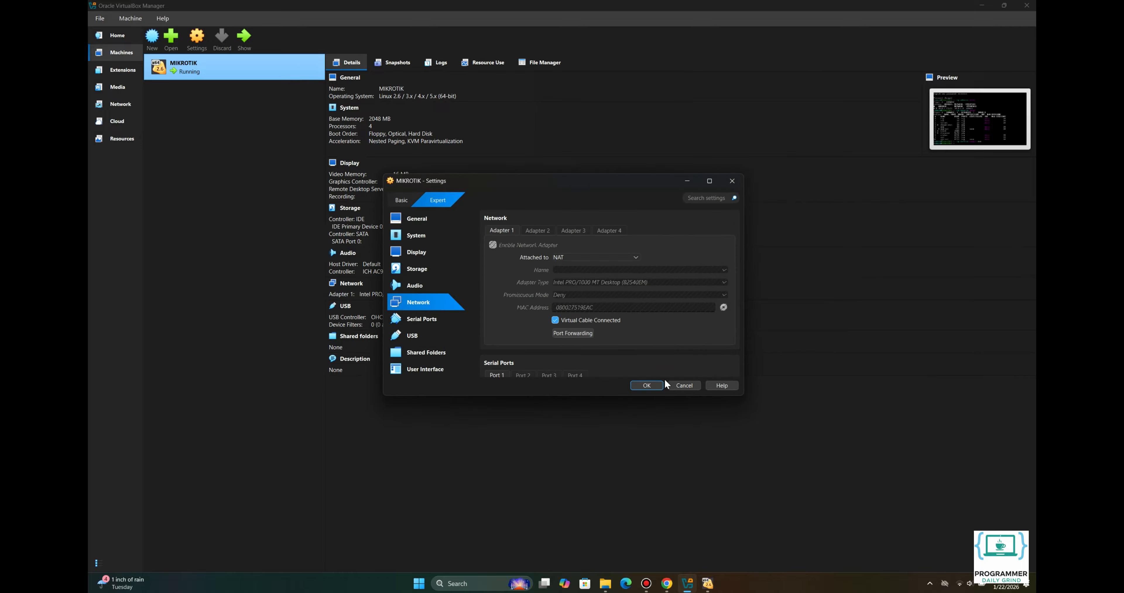
{"action": "left_click", "coordinate": [647, 386]}
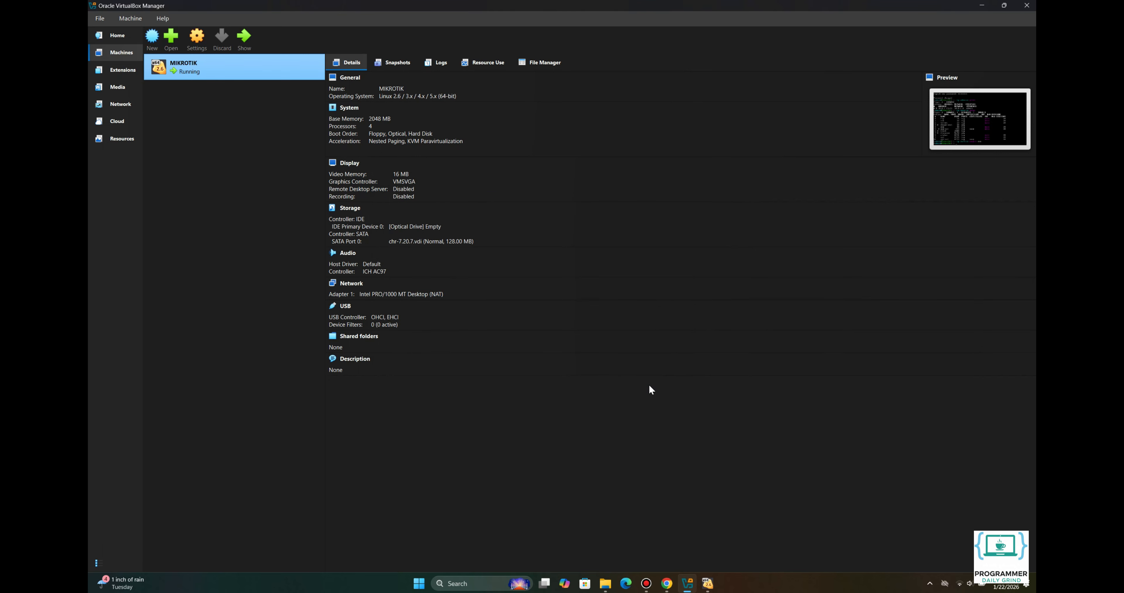
{"action": "left_click", "coordinate": [666, 584]}
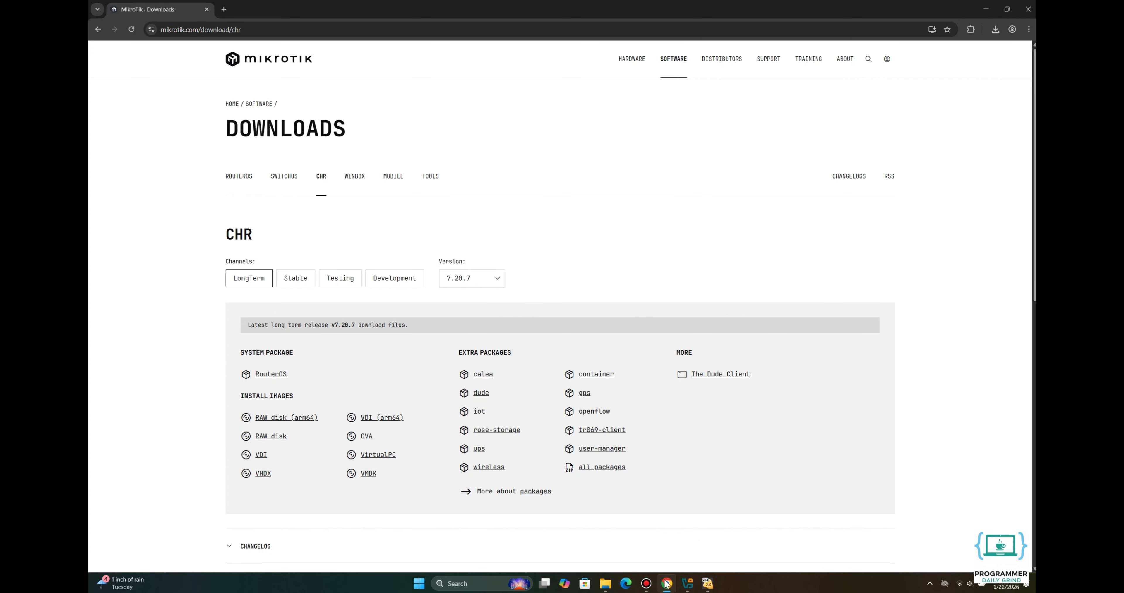
{"action": "left_click", "coordinate": [224, 10]}
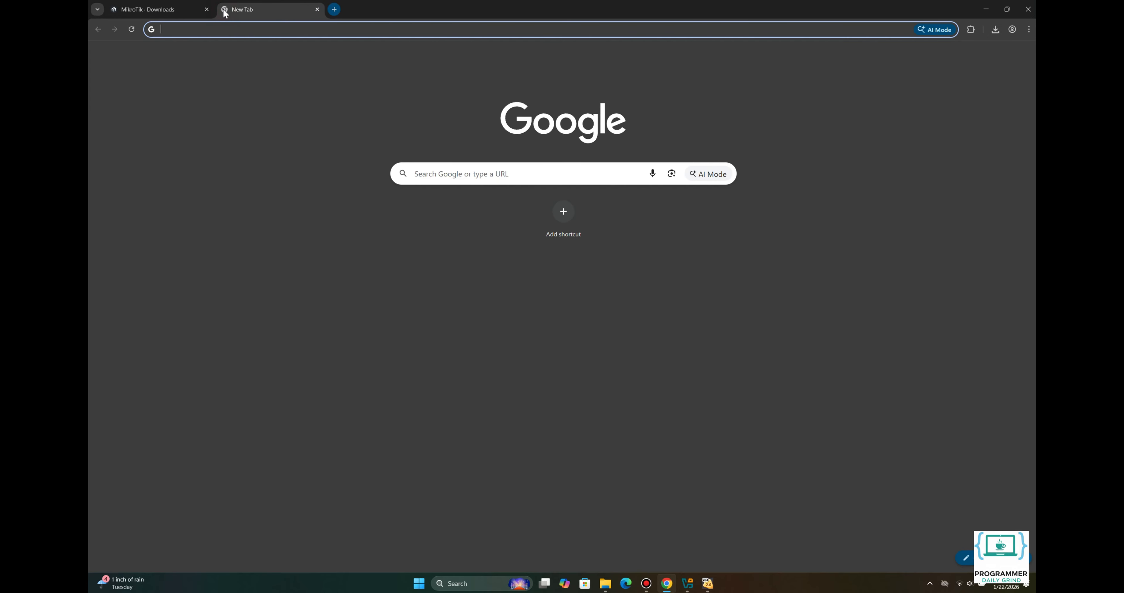
{"action": "type", "text": "http://127.0.0.1"}
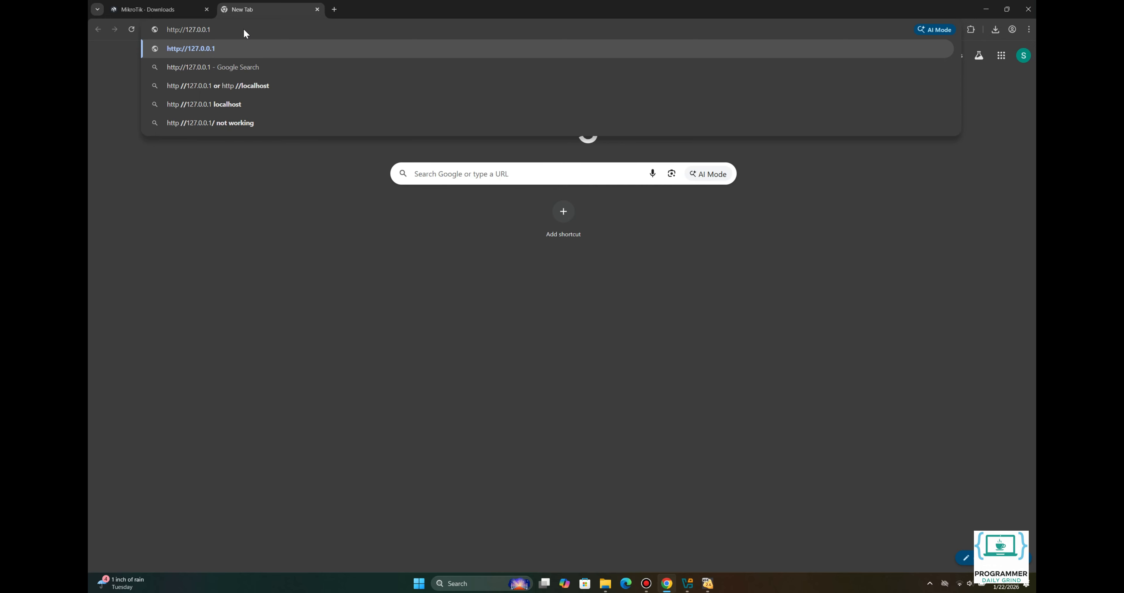
{"action": "key", "text": "Return"}
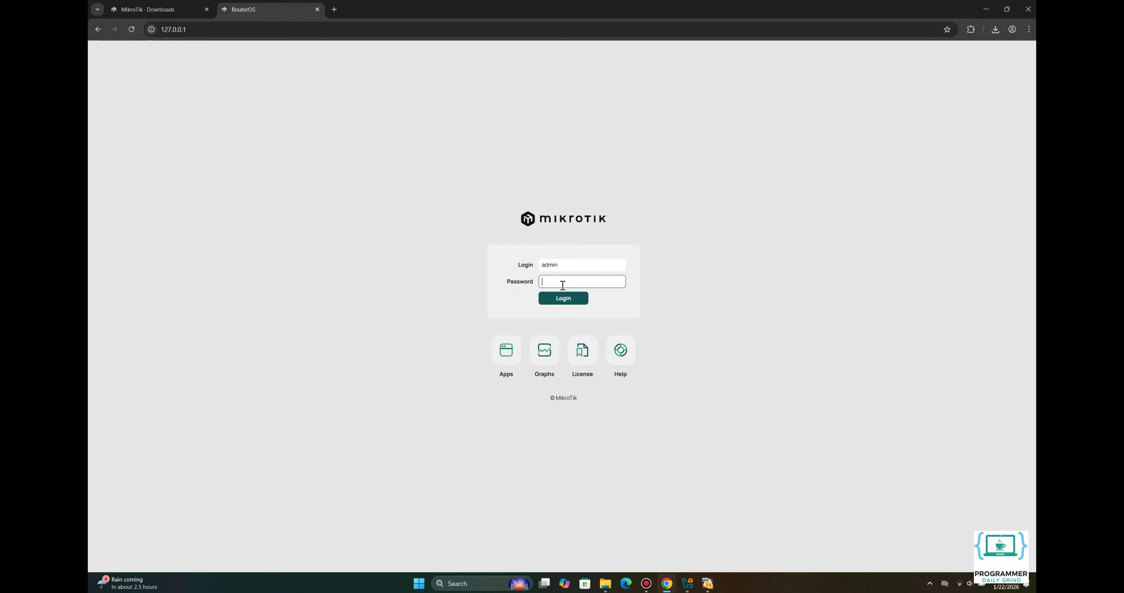
{"action": "type", "text": "********"}
{"action": "left_click", "coordinate": [564, 299]}
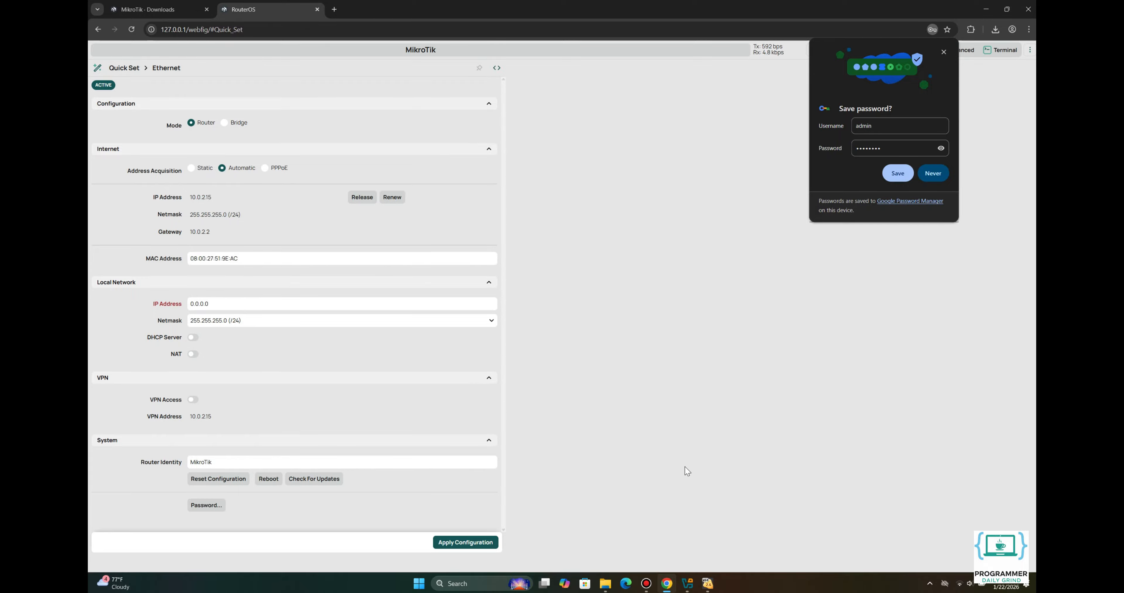
Step: Switch to the running MIKROTIK machine and enable the Winbox service with /ip service enable winbox
{"action": "left_click", "coordinate": [707, 584]}
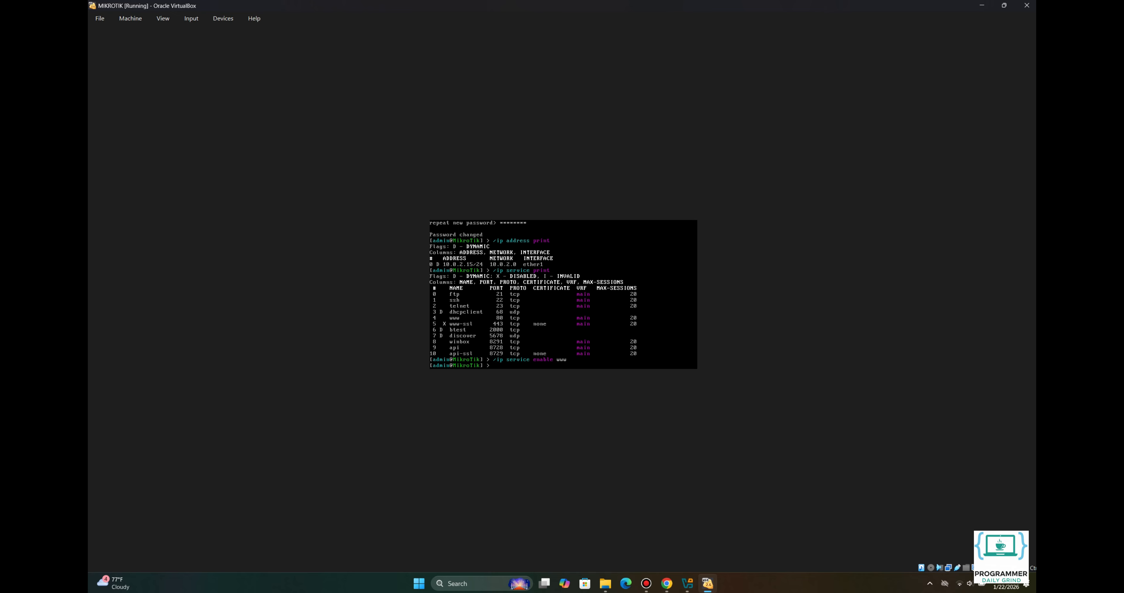
{"action": "type", "text": "/ip service enable winb"}
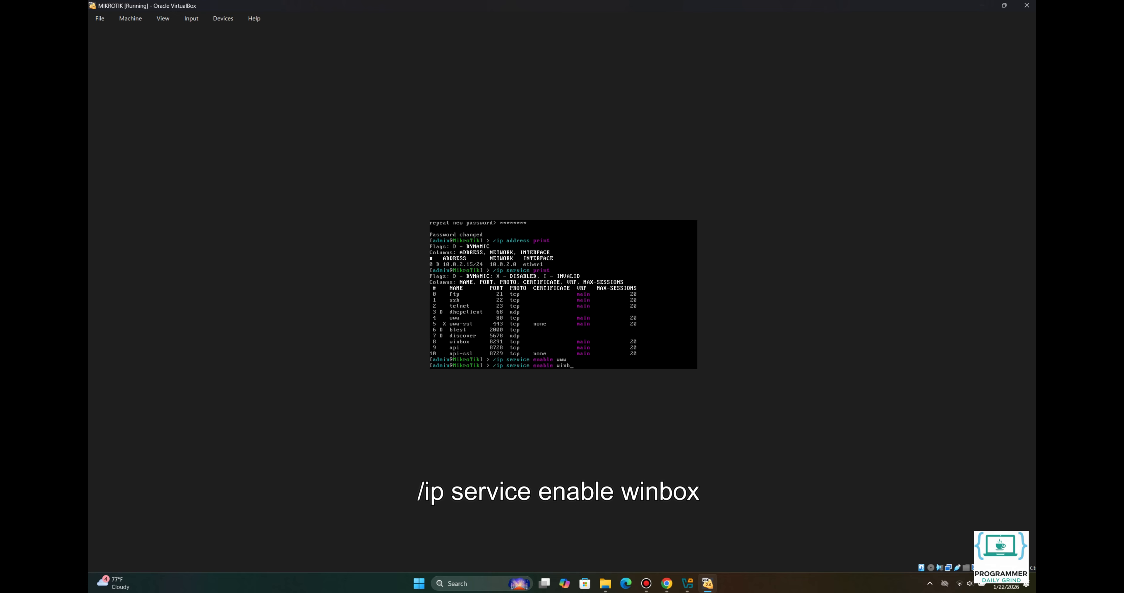
{"action": "type", "text": "ox"}
{"action": "key", "text": "Return"}
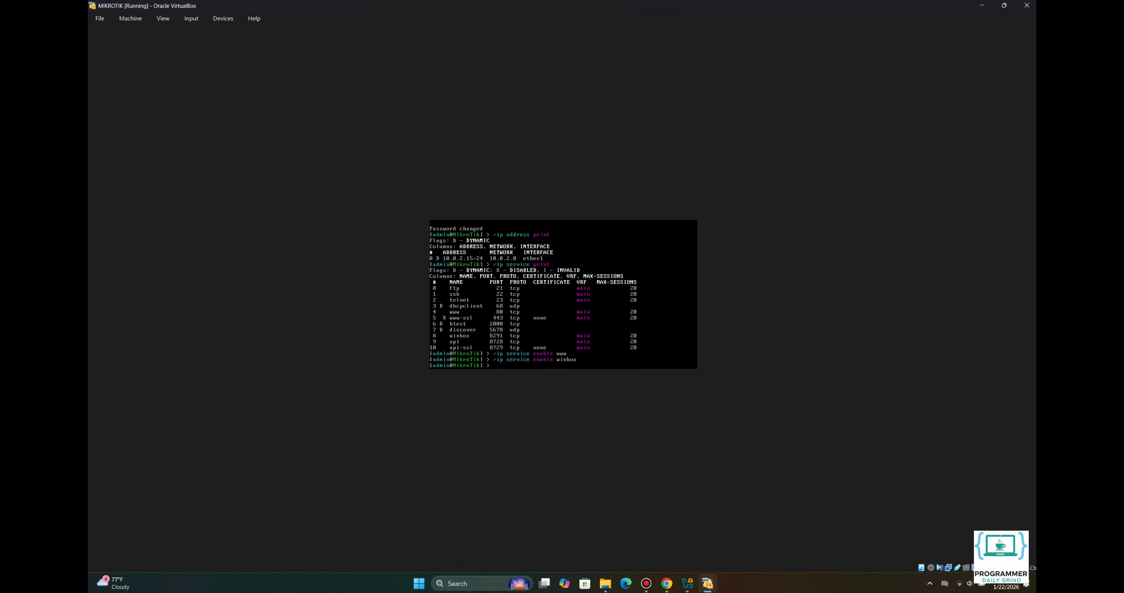
Step: In VirtualBox Manager, add a second port forwarding rule named Winbox to the MIKROTIK machine's network Adapter 1
{"action": "left_click", "coordinate": [687, 584]}
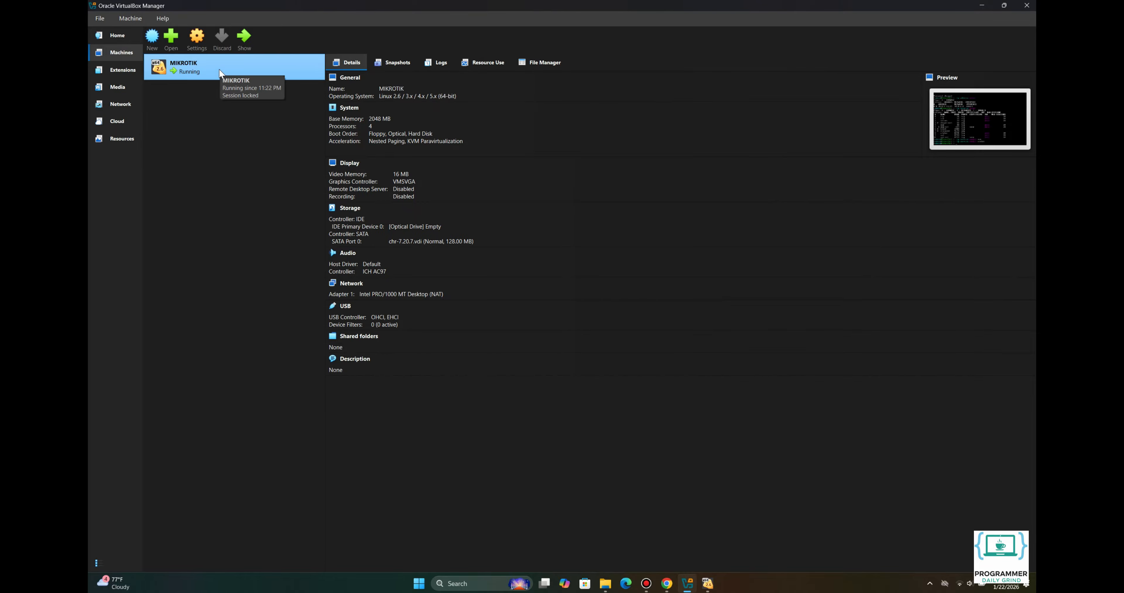
{"action": "left_click", "coordinate": [200, 45]}
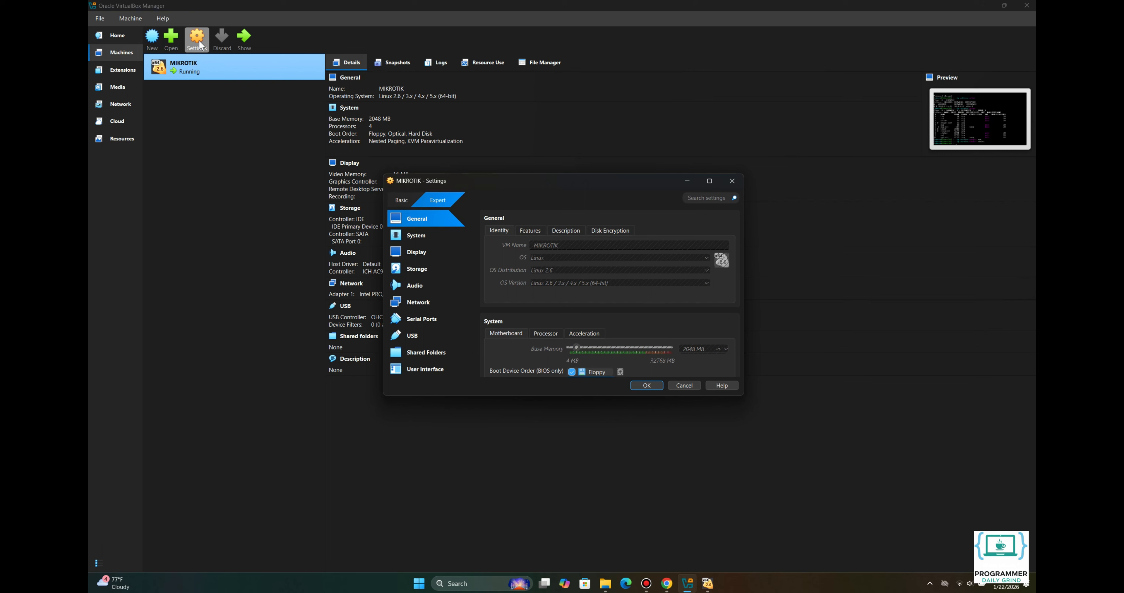
{"action": "left_click", "coordinate": [426, 302]}
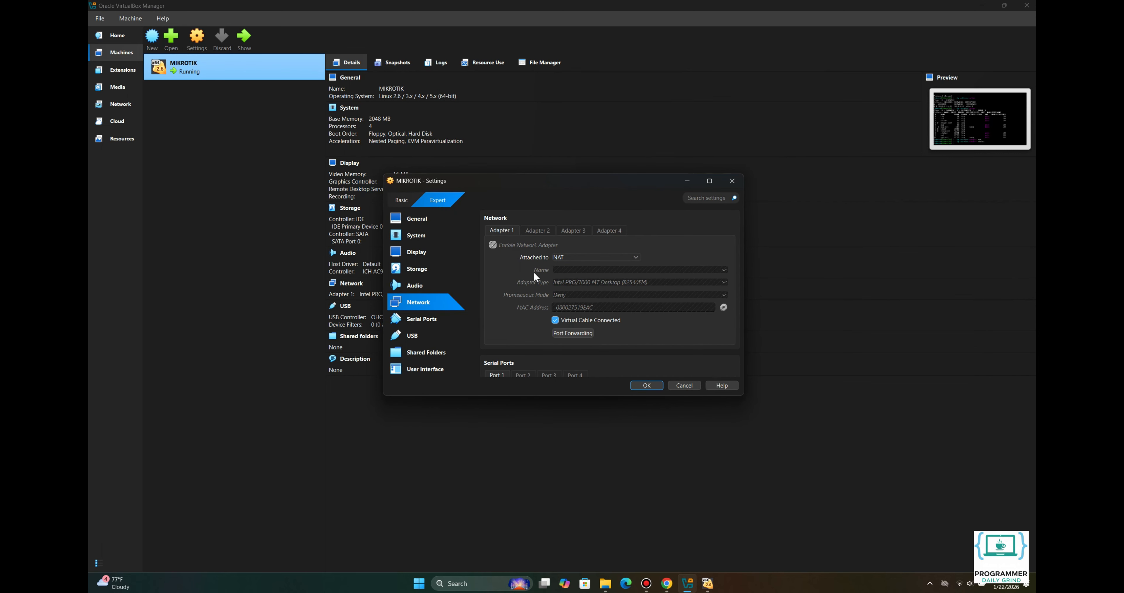
{"action": "left_click", "coordinate": [572, 334]}
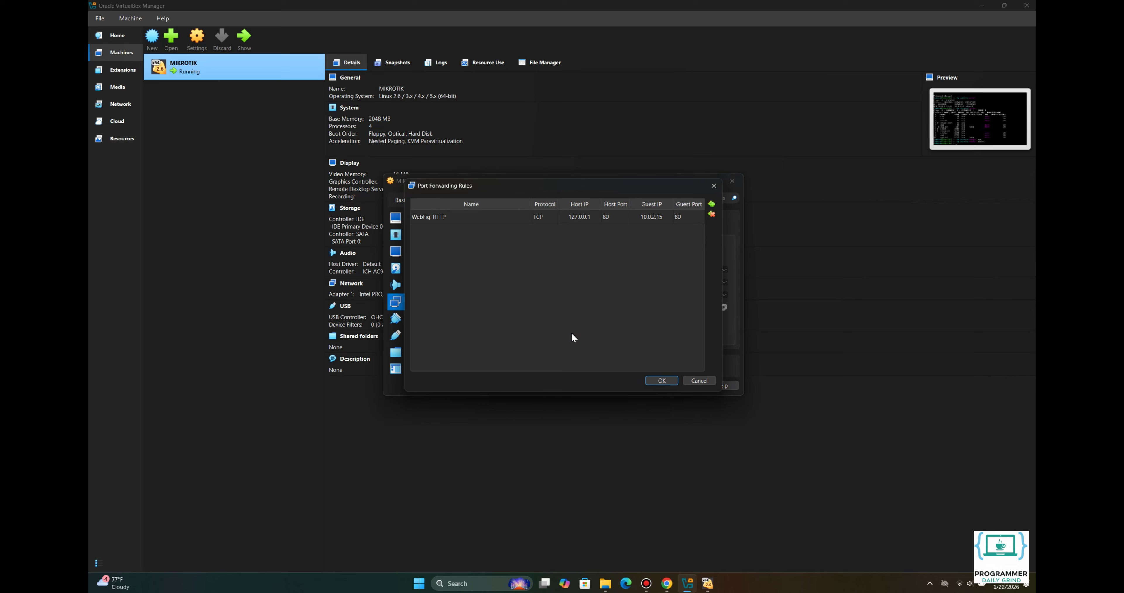
{"action": "left_click", "coordinate": [711, 204]}
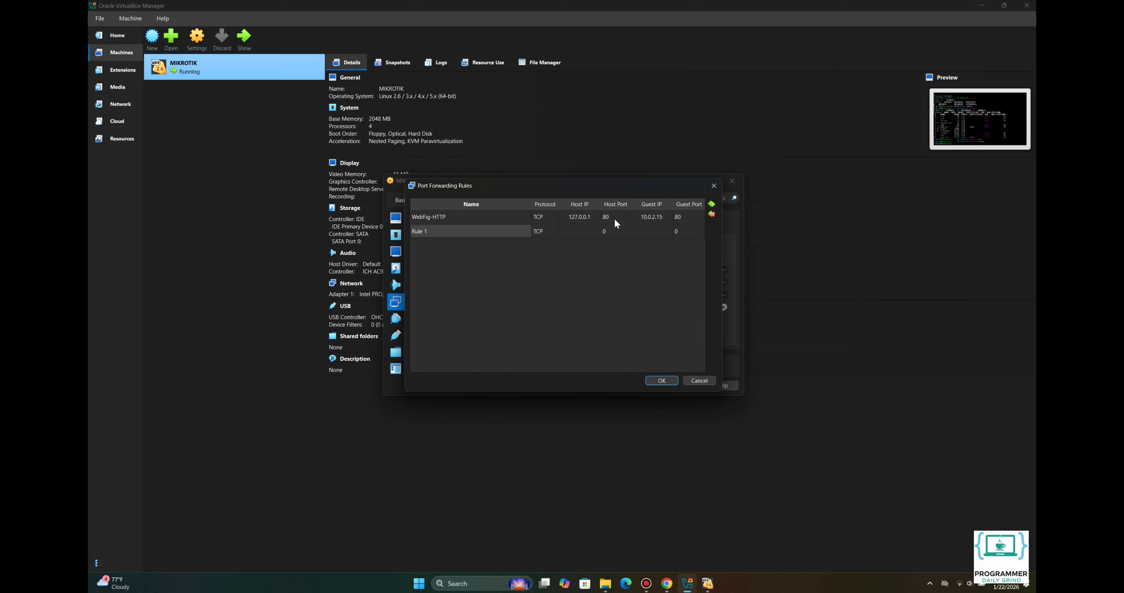
{"action": "double_click", "coordinate": [470, 231]}
{"action": "type", "text": "Winbox"}
{"action": "key", "text": "Return"}
Step: Set the Winbox rule to host IP 127.0.0.1, host port 8291, guest IP 10.0.2.15 and guest port 8291, and save the machine settings
{"action": "left_click", "coordinate": [576, 231]}
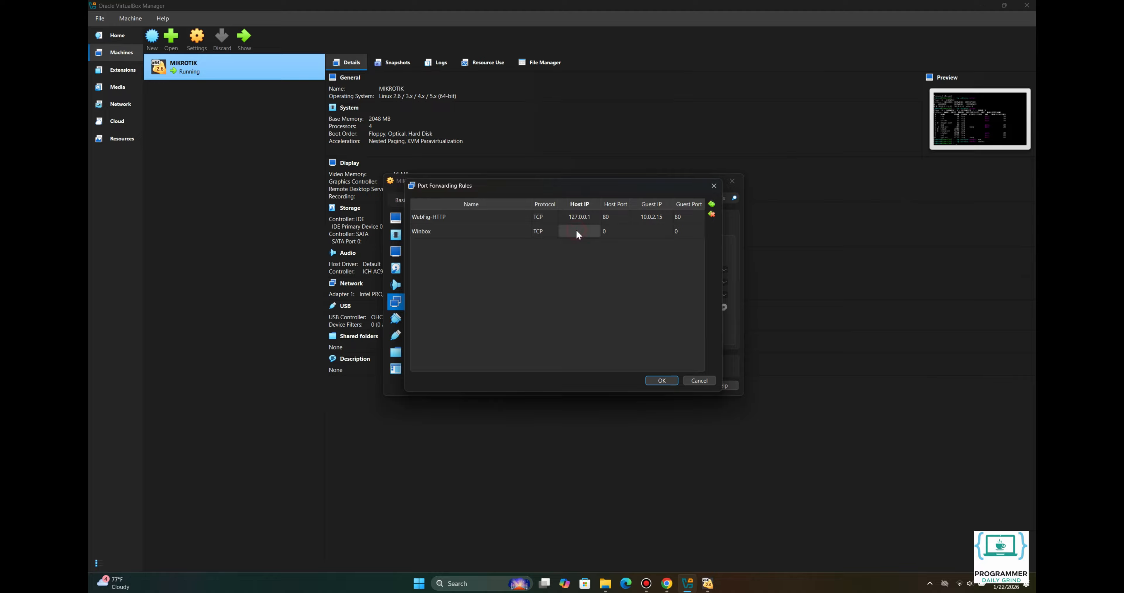
{"action": "type", "text": "127.0.0.1"}
{"action": "left_click", "coordinate": [617, 235]}
{"action": "left_click", "coordinate": [655, 232]}
{"action": "type", "text": "10.0.2.15"}
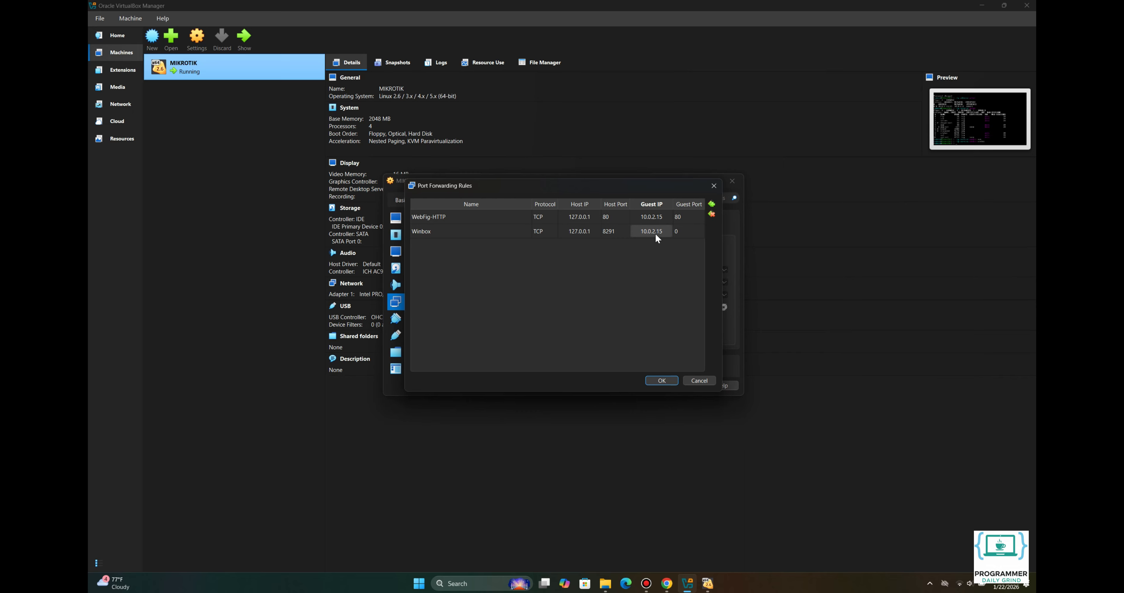
{"action": "left_click", "coordinate": [679, 232]}
{"action": "type", "text": "8291"}
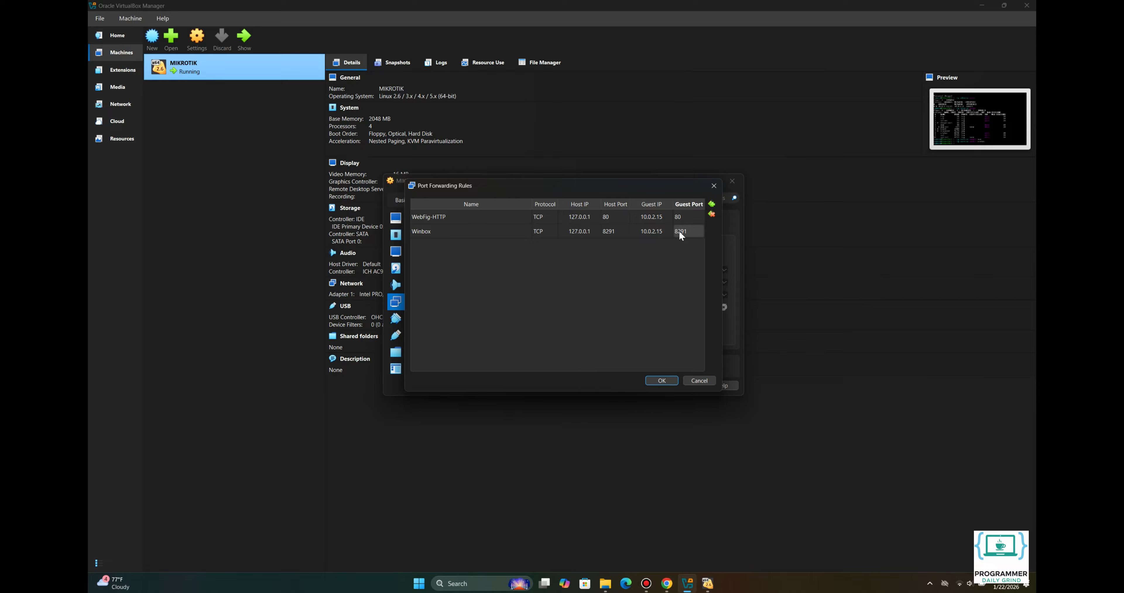
{"action": "left_click", "coordinate": [665, 379]}
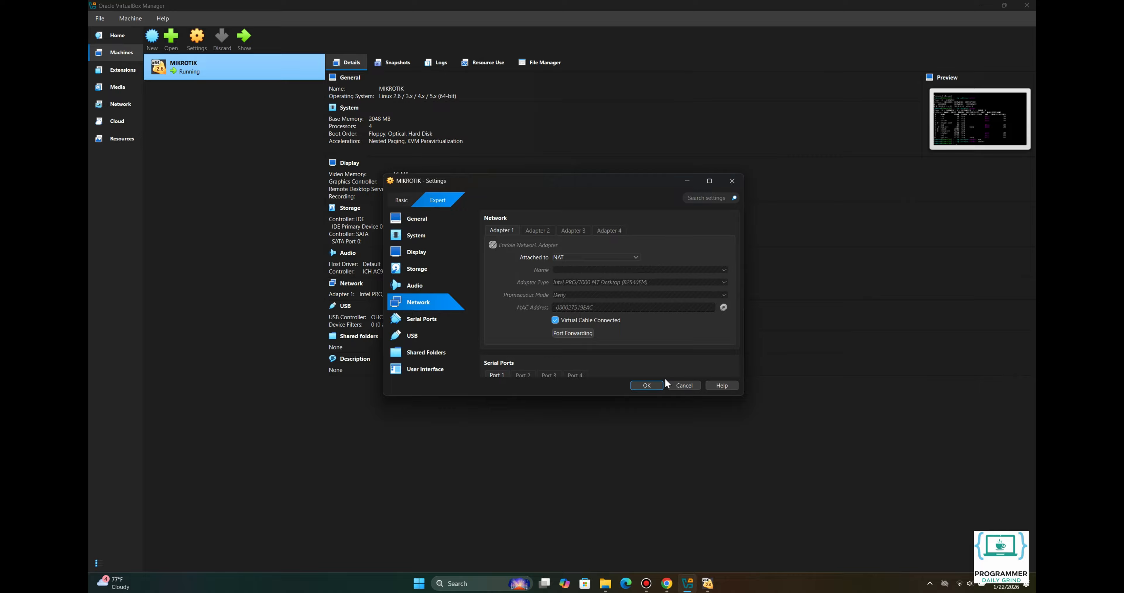
{"action": "left_click", "coordinate": [648, 385]}
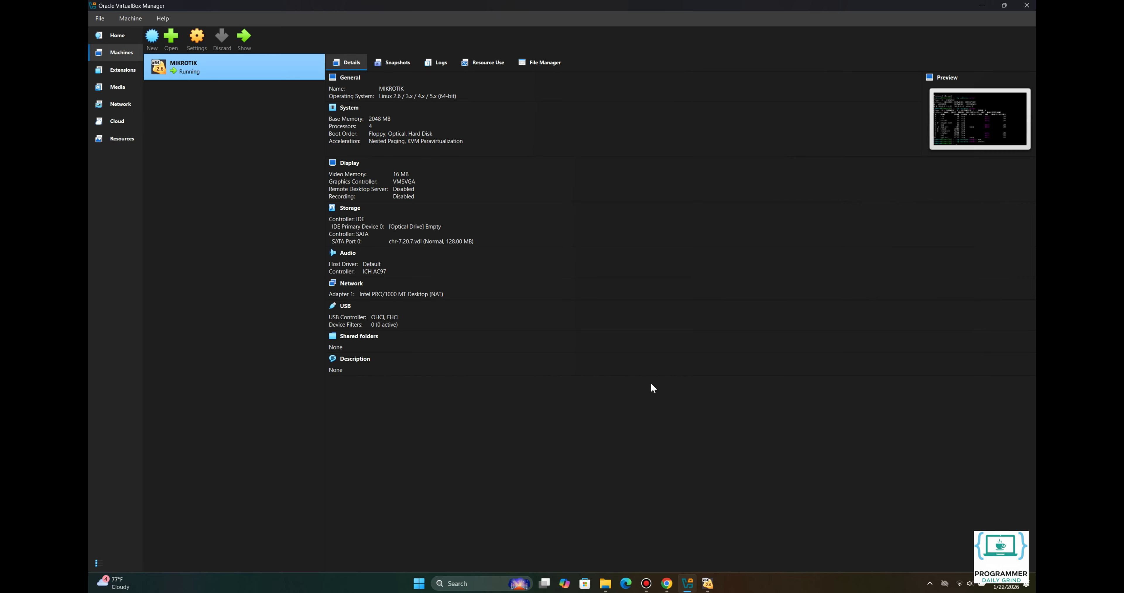
Step: Switch to Chrome and download the 64-bit Windows build of WinBox v4.0beta47 from MikroTik's Downloads page
{"action": "left_click", "coordinate": [666, 583]}
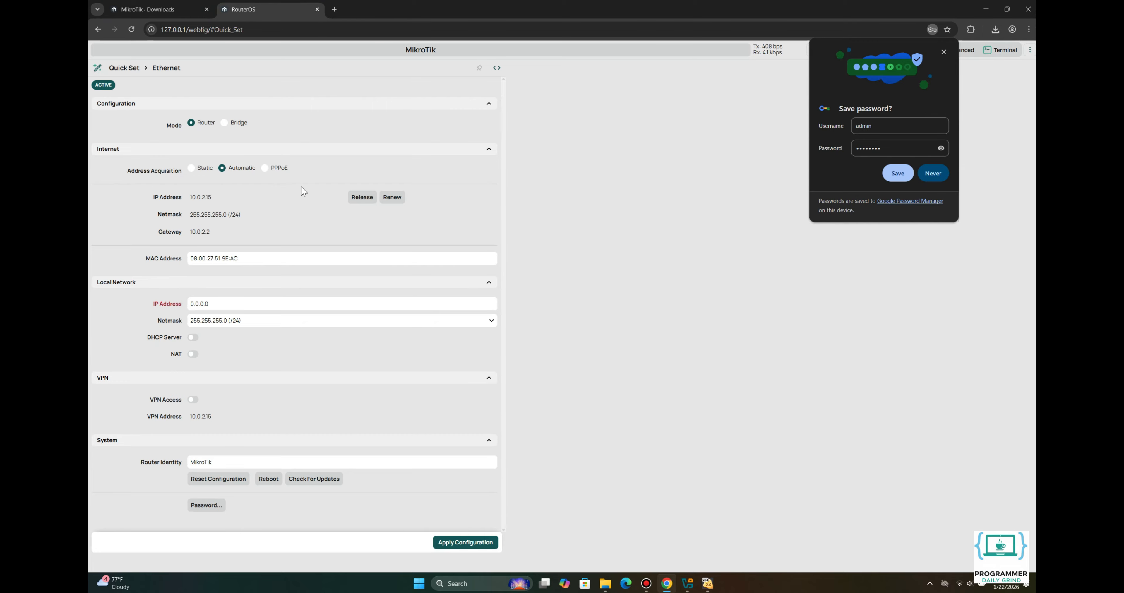
{"action": "left_click", "coordinate": [150, 10]}
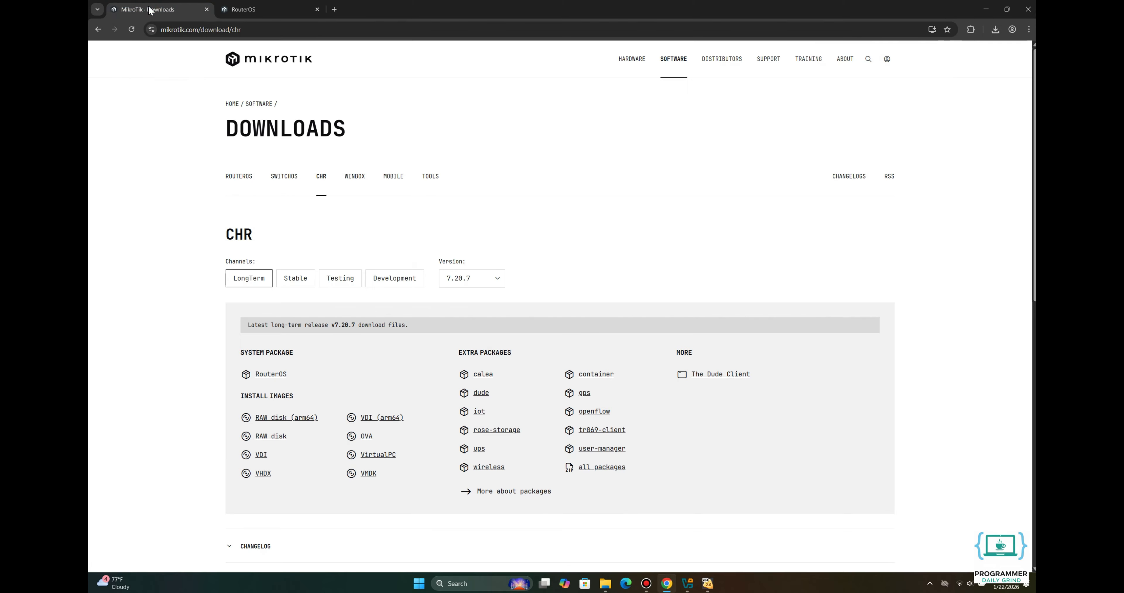
{"action": "left_click", "coordinate": [350, 183]}
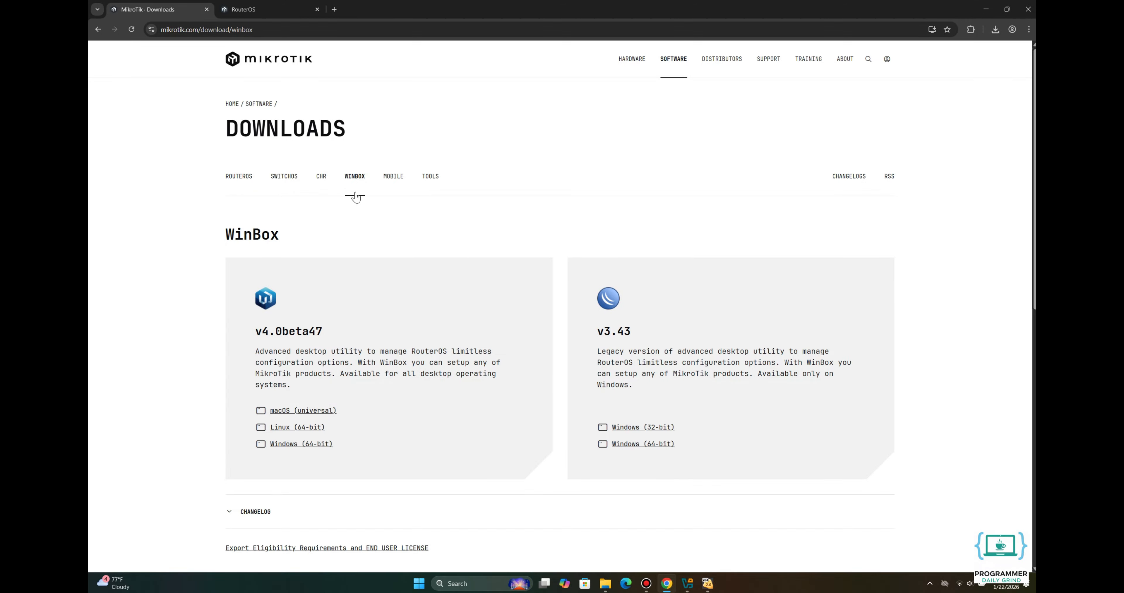
{"action": "left_click", "coordinate": [304, 444]}
Step: Show the downloaded WinBox_Windows.zip in the Downloads folder and extract it to the default WinBox_Windows folder
{"action": "left_click", "coordinate": [996, 32]}
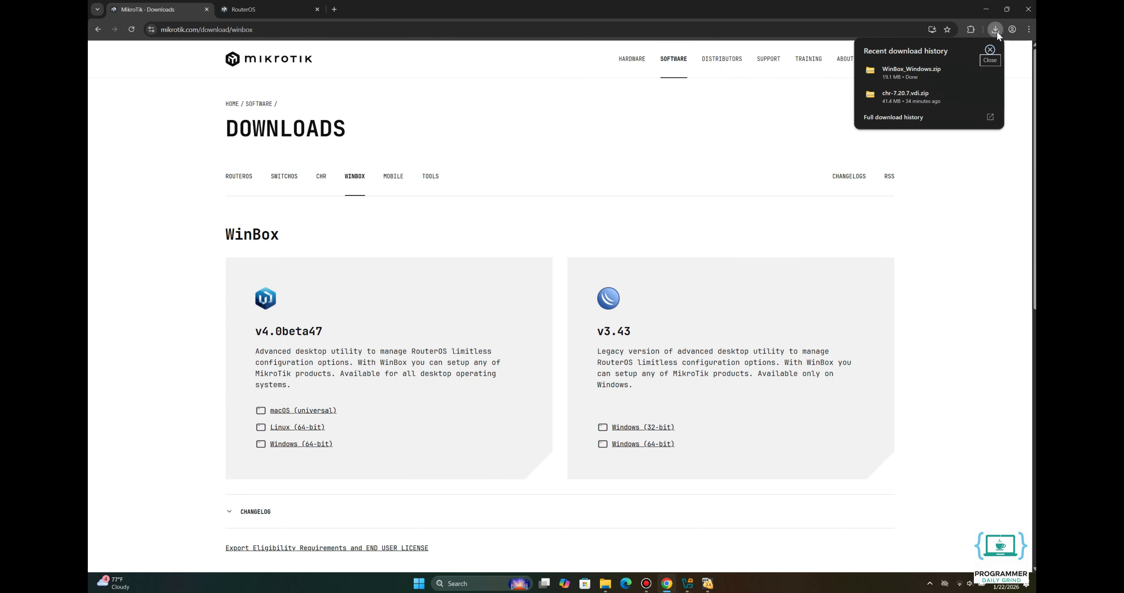
{"action": "left_click", "coordinate": [976, 71]}
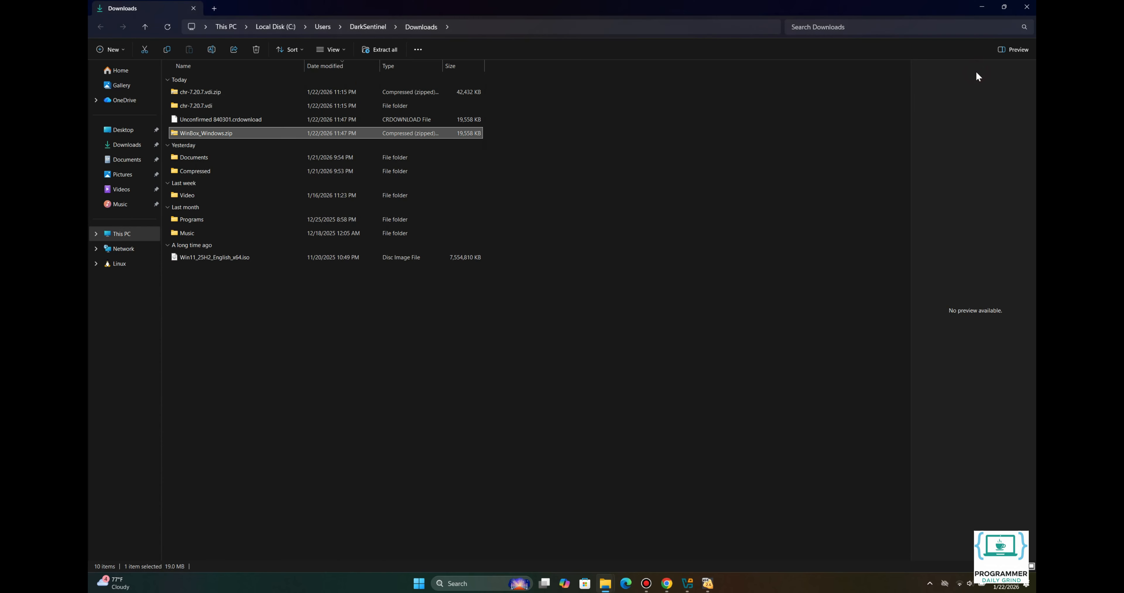
{"action": "right_click", "coordinate": [216, 134]}
{"action": "left_click", "coordinate": [257, 259]}
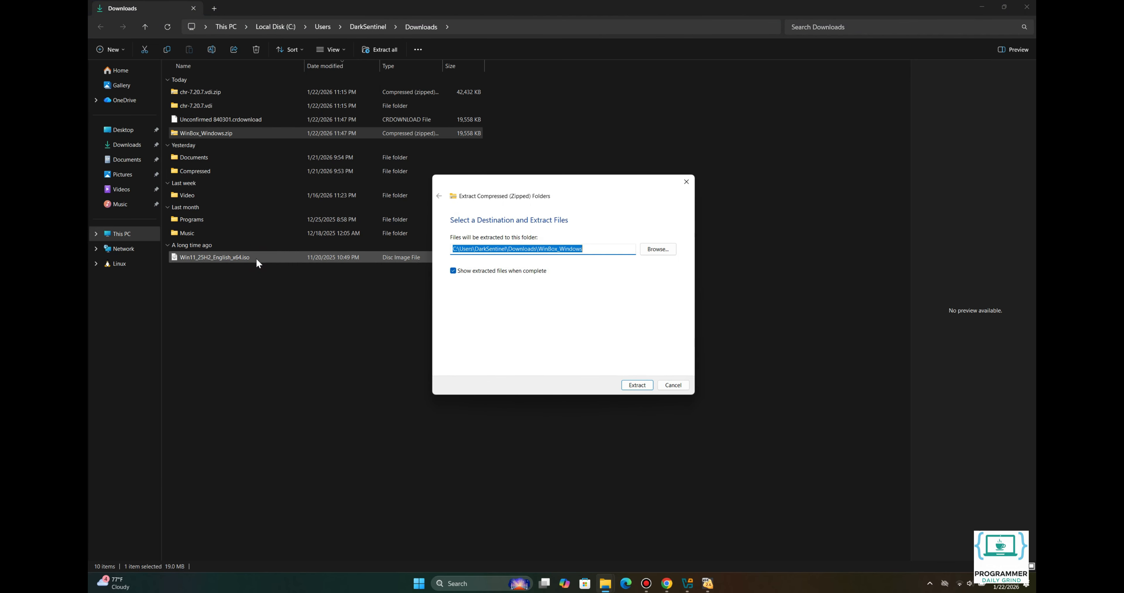
{"action": "left_click", "coordinate": [637, 385]}
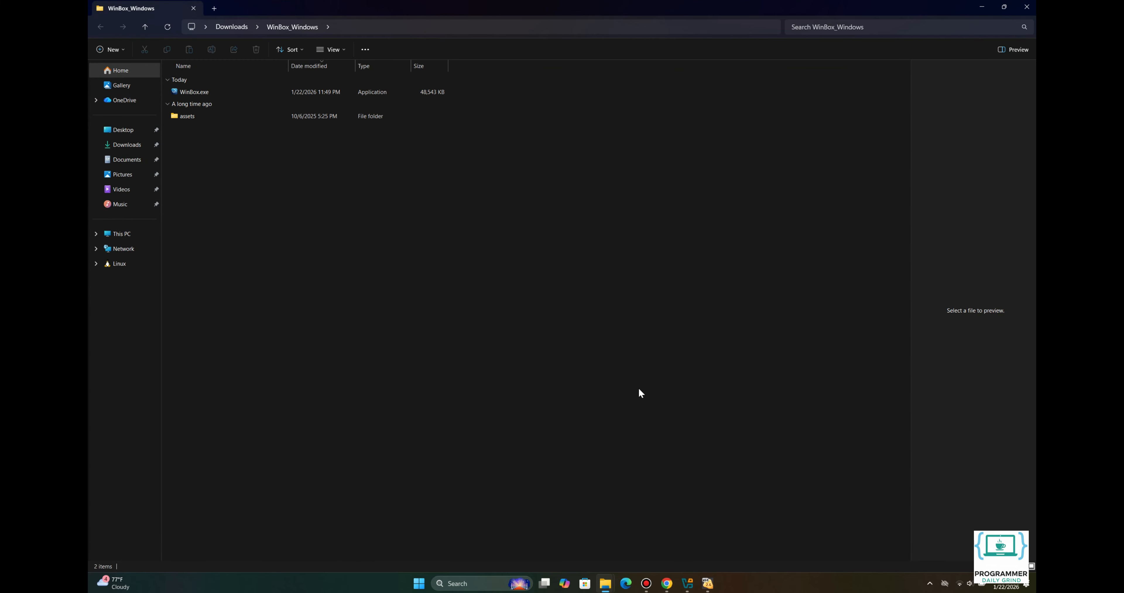
Step: Launch WinBox.exe, connect to 127.0.0.1:8291 as admin with the account password, and maximize the WinBox window
{"action": "double_click", "coordinate": [194, 94]}
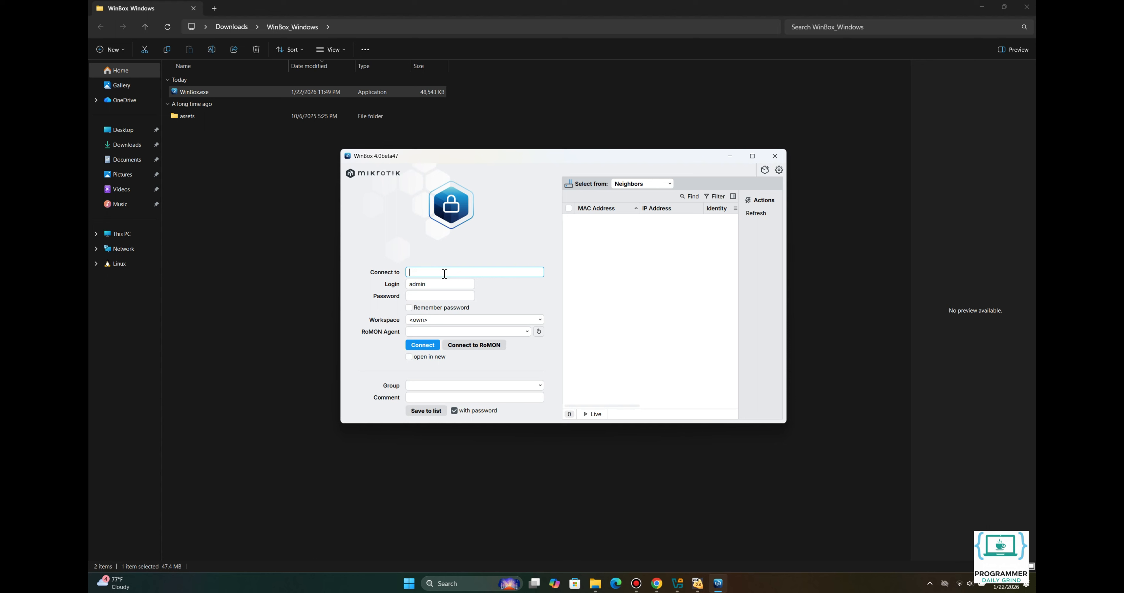
{"action": "type", "text": "127.0.0.1:8291"}
{"action": "left_click", "coordinate": [444, 297]}
{"action": "type", "text": "•••••••"}
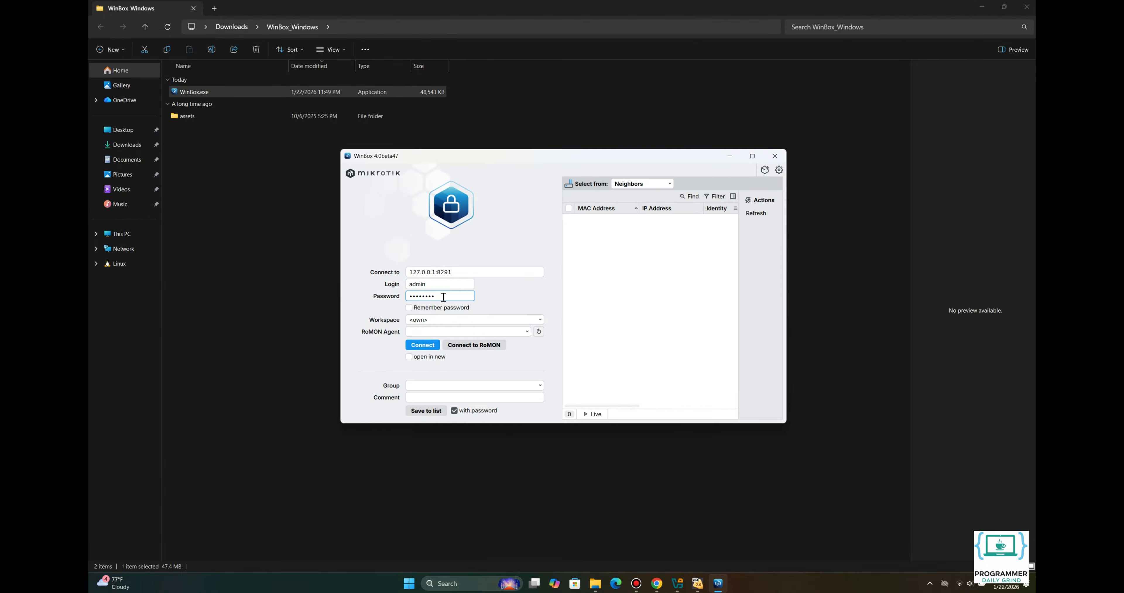
{"action": "left_click", "coordinate": [422, 344]}
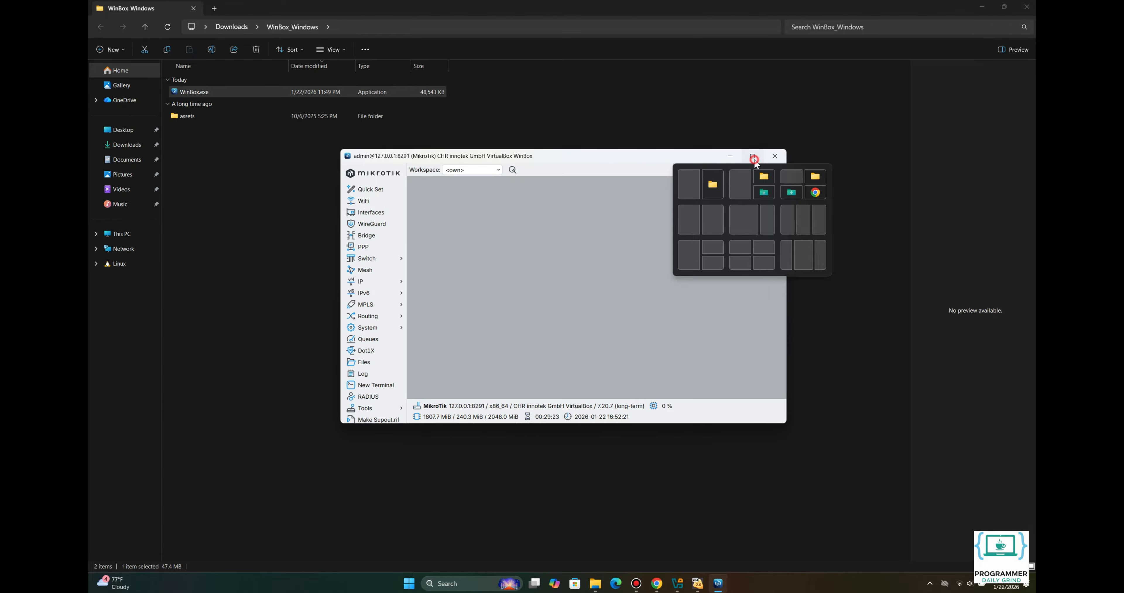
{"action": "left_click", "coordinate": [752, 157]}
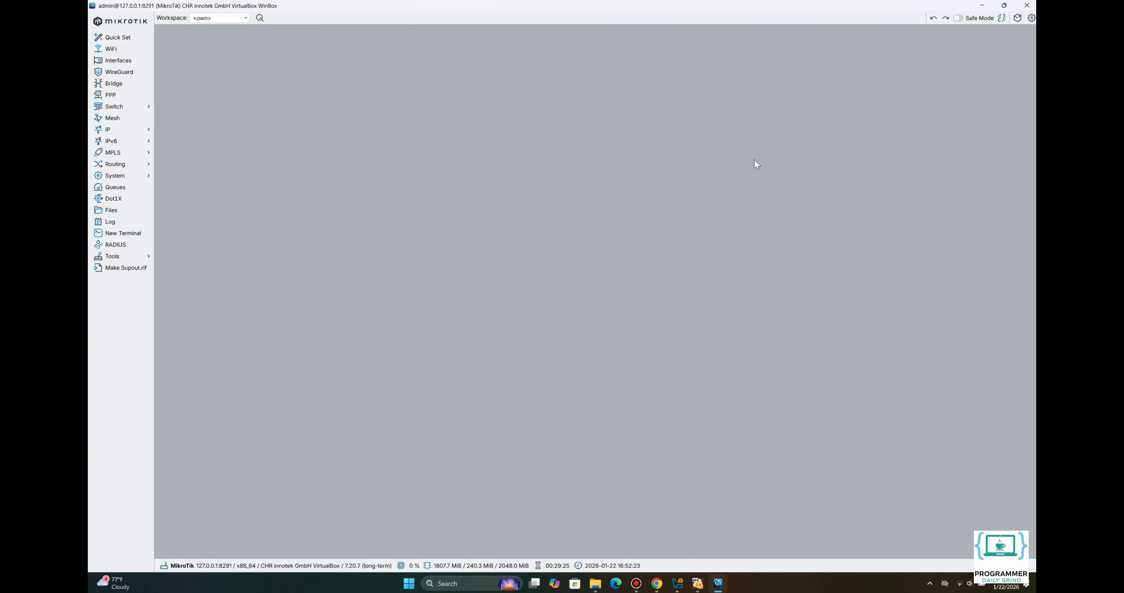